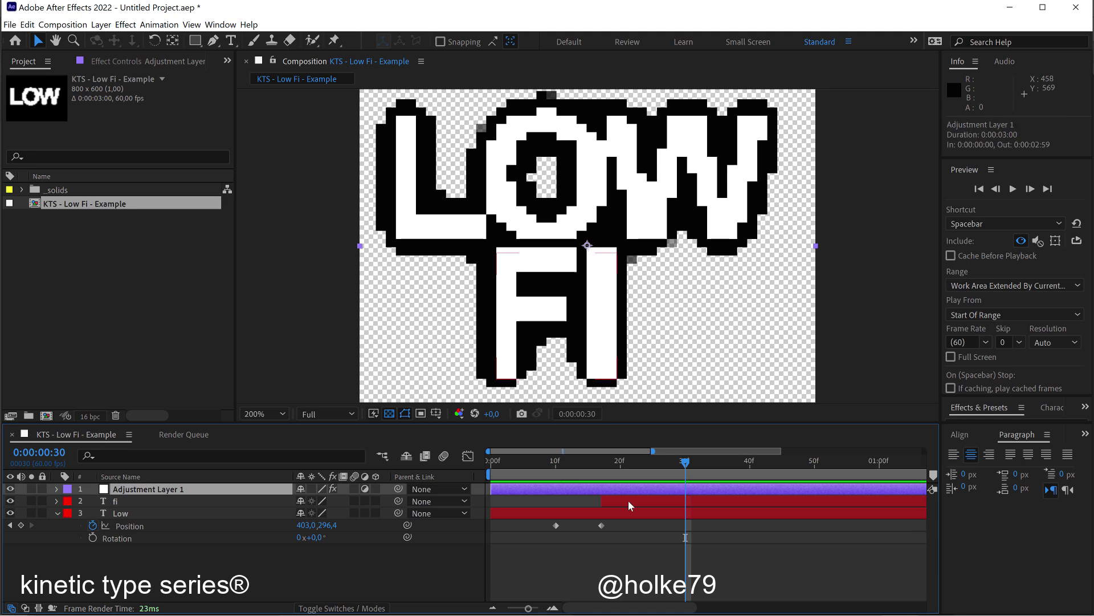
key("e")
left_click(116, 502)
key("Page_Up")
key("Page_Up")
key("Page_Up")
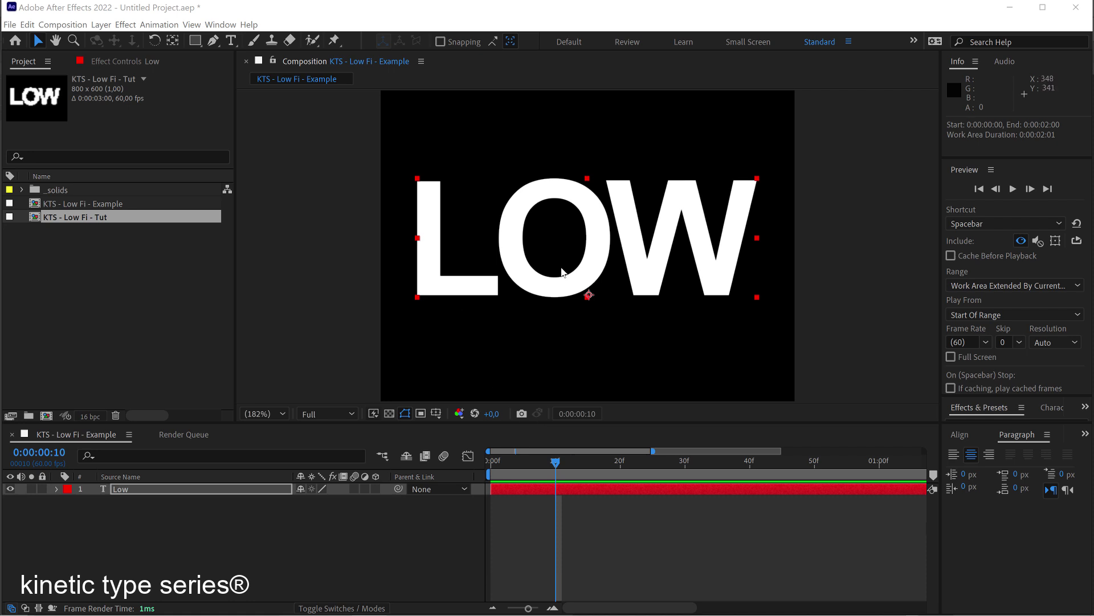
- Change the composition's frame rate to 25 frames per second
key("ctrl+k")
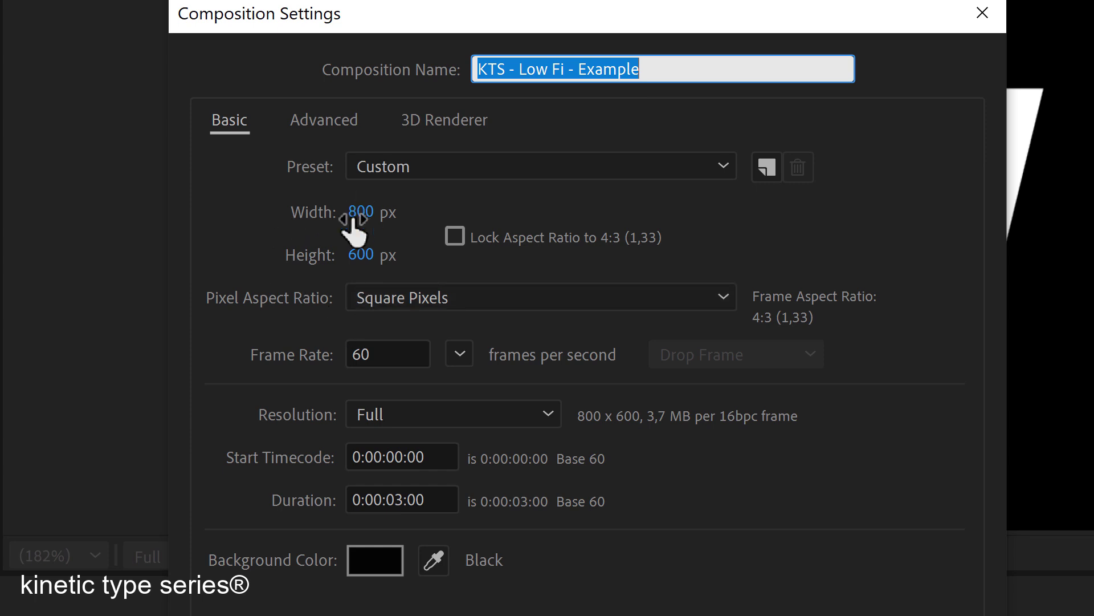
left_click(384, 354)
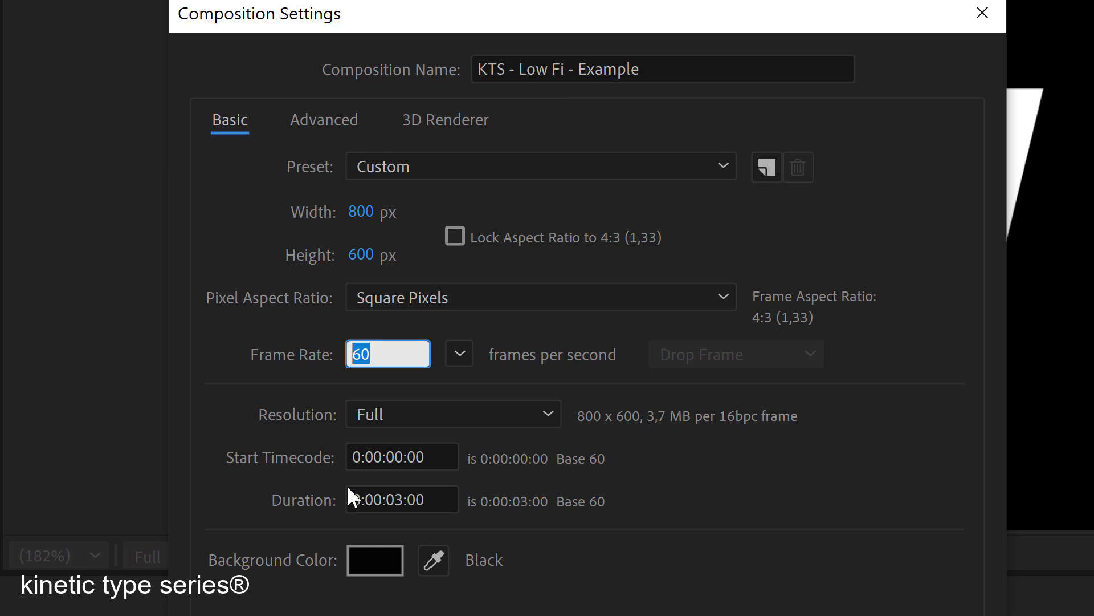
type("12")
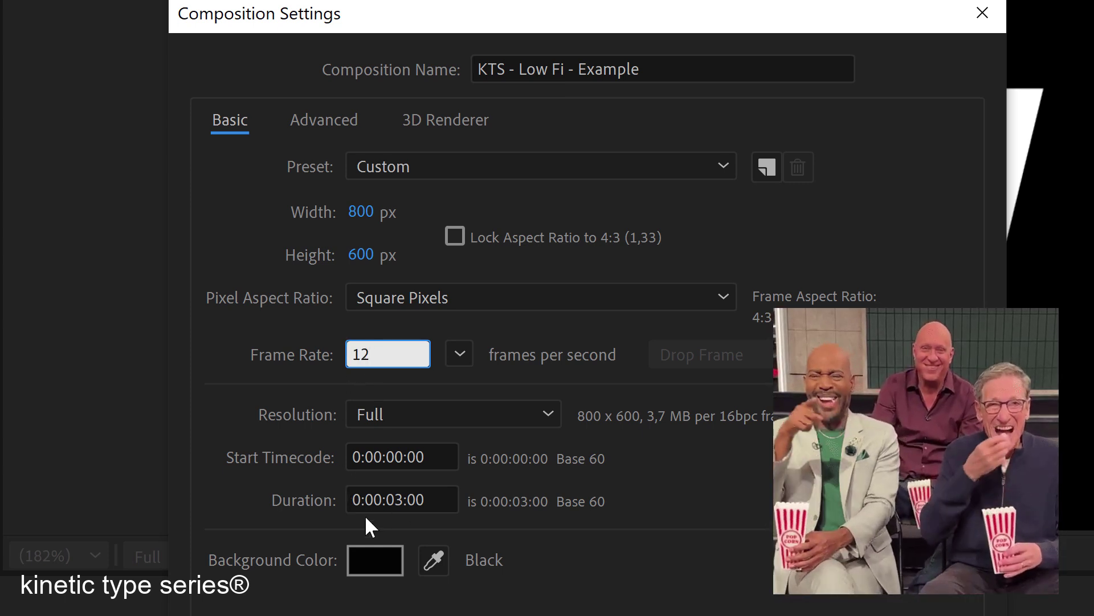
left_click_drag(384, 354, 313, 354)
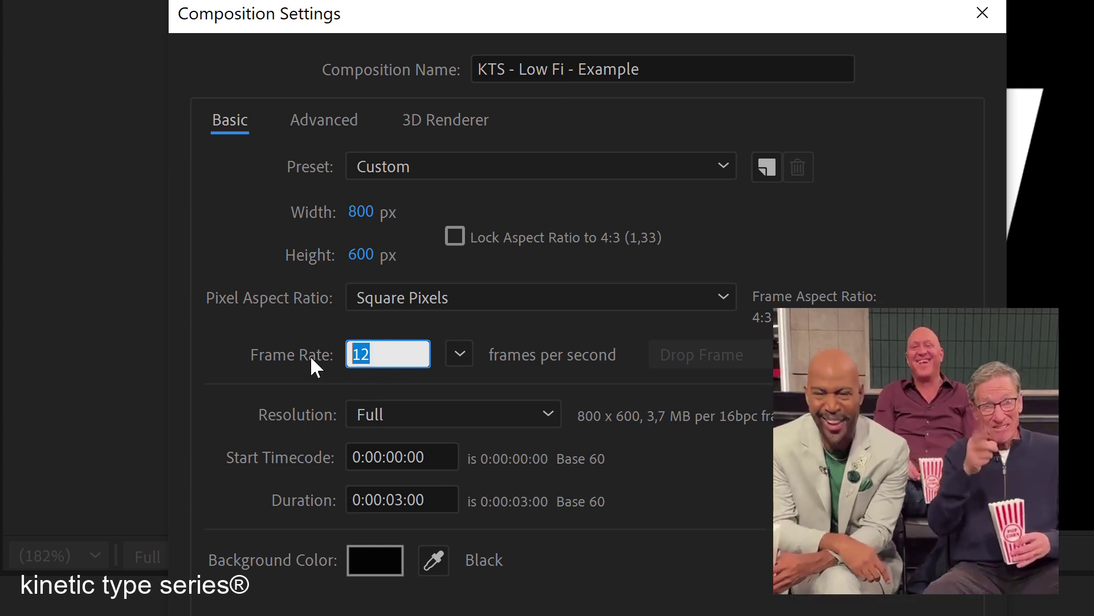
type("25")
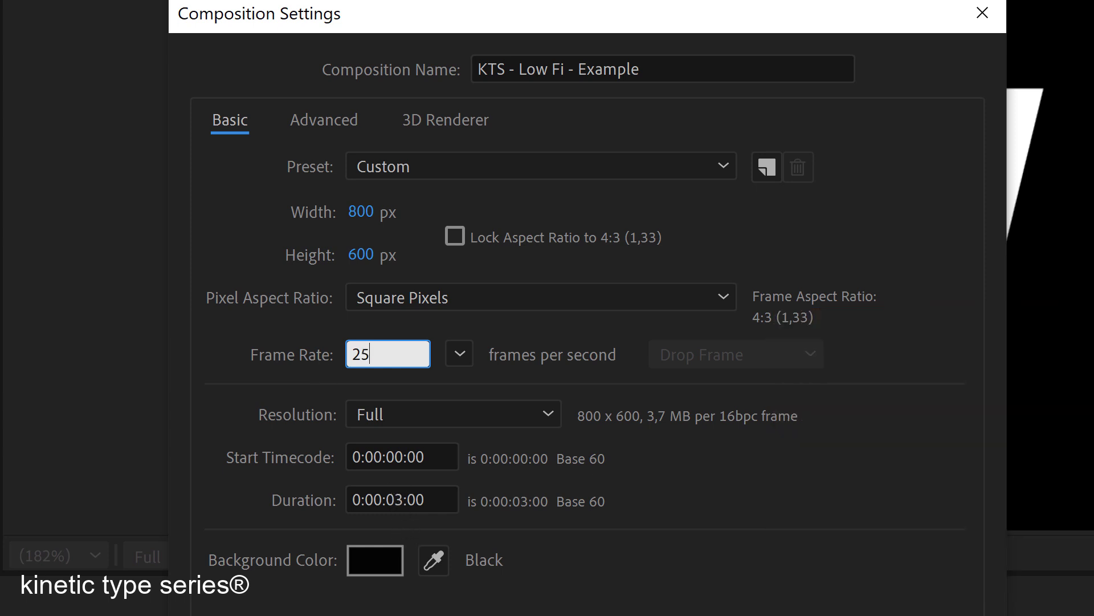
key("Return")
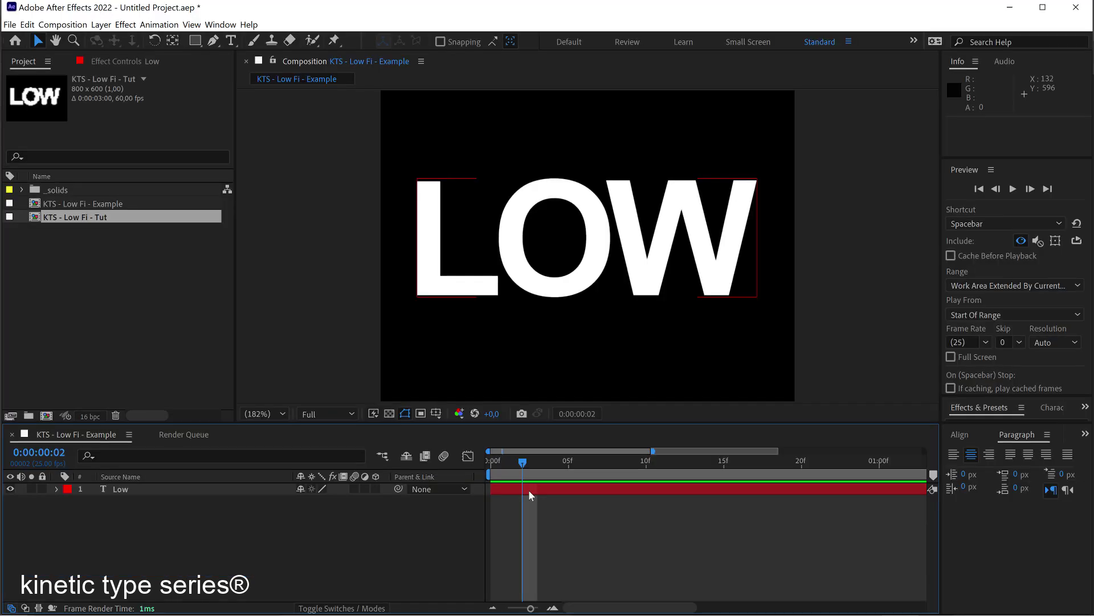
- Duplicate the Low text layer and change the copy's text to FI
left_click(528, 490)
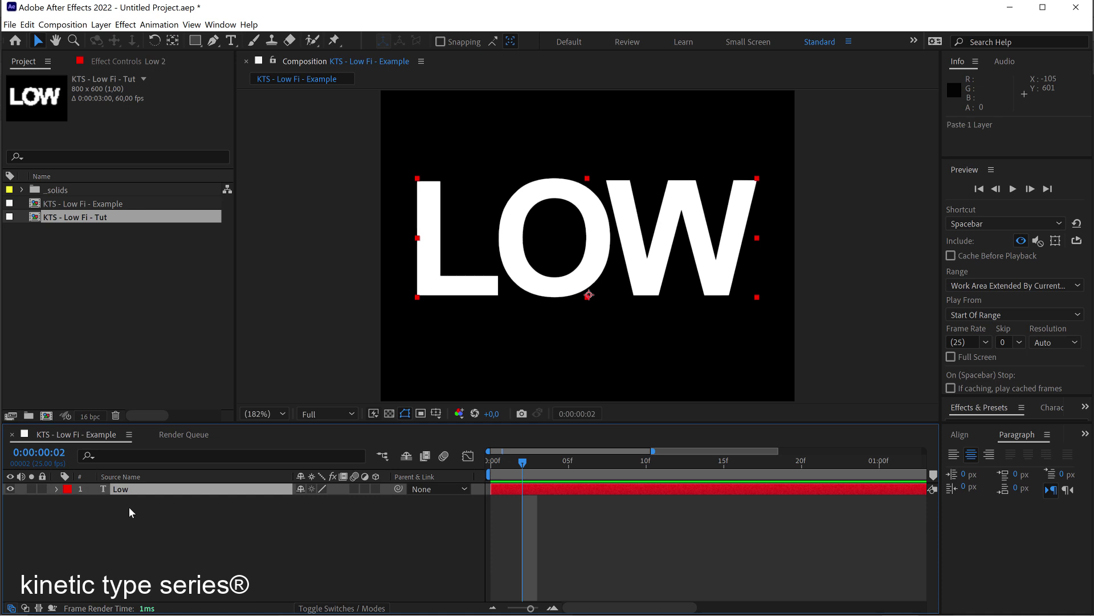
key("ctrl+v")
double_click(130, 490)
type("FI")
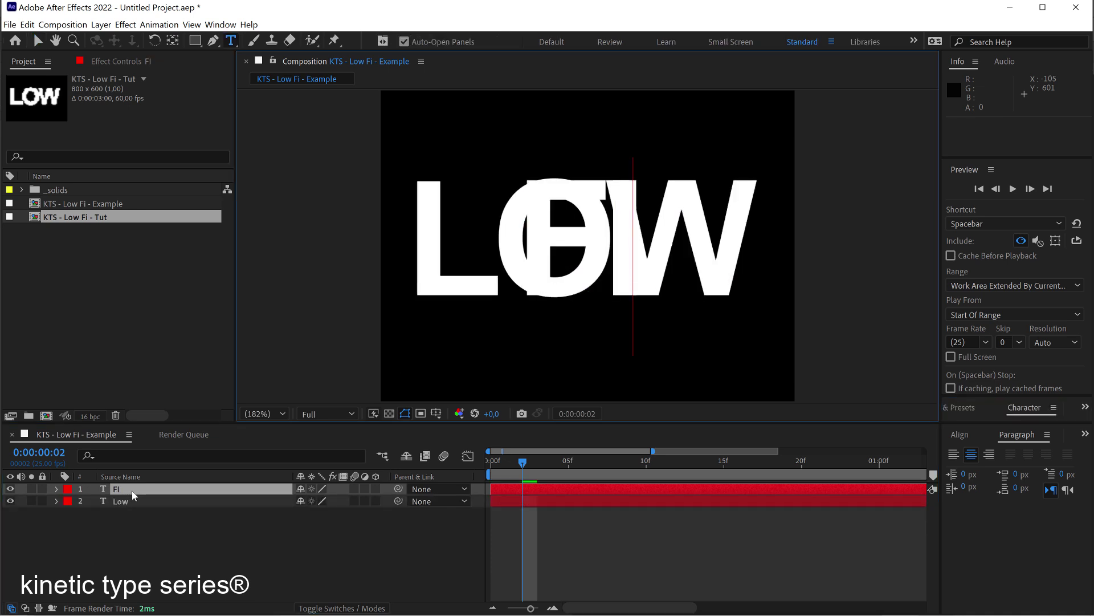
- Trim the beginning of the FI layer so that it starts at frame 10
left_click(152, 500)
left_click_drag(510, 460, 646, 470)
left_click(534, 489)
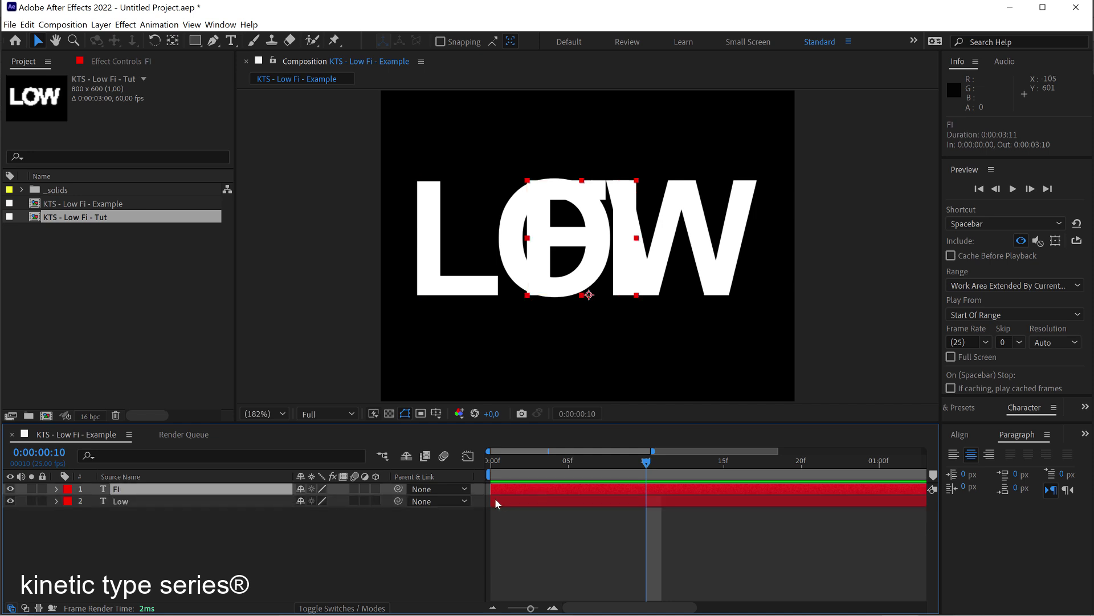
left_click_drag(493, 490, 641, 468)
left_click_drag(530, 609, 509, 608)
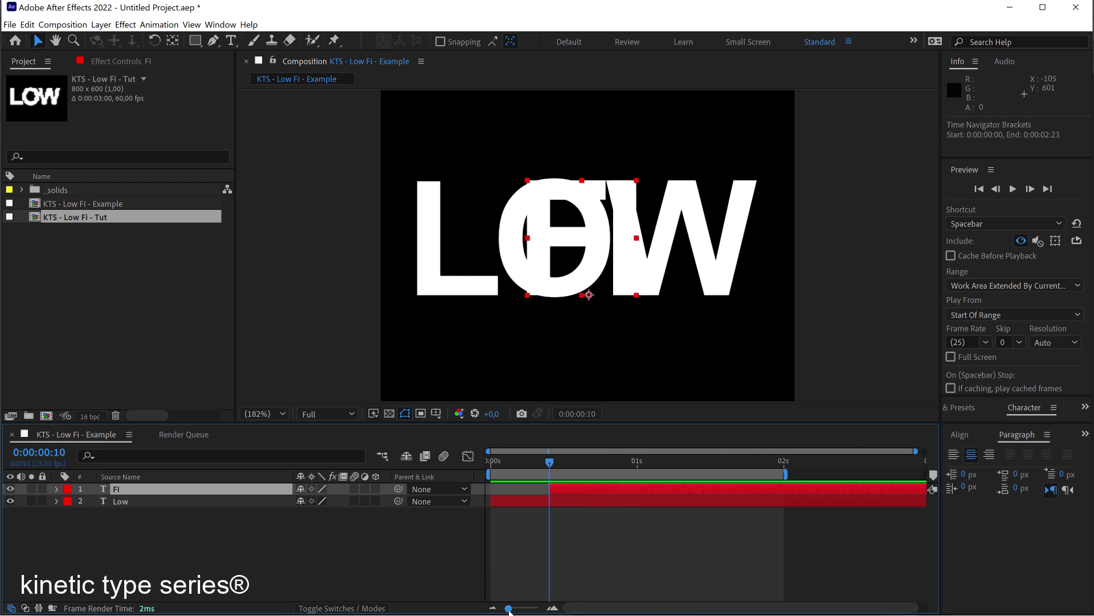
- Add a Position keyframe to the Low layer and move it to the start of the timeline
left_click(550, 500)
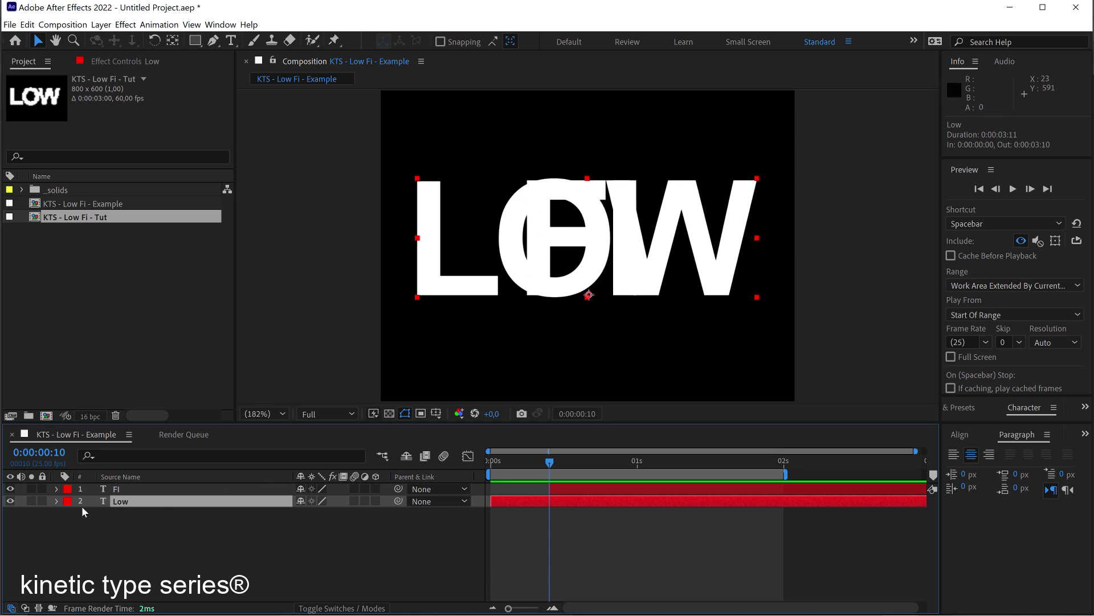
left_click(57, 501)
left_click(70, 526)
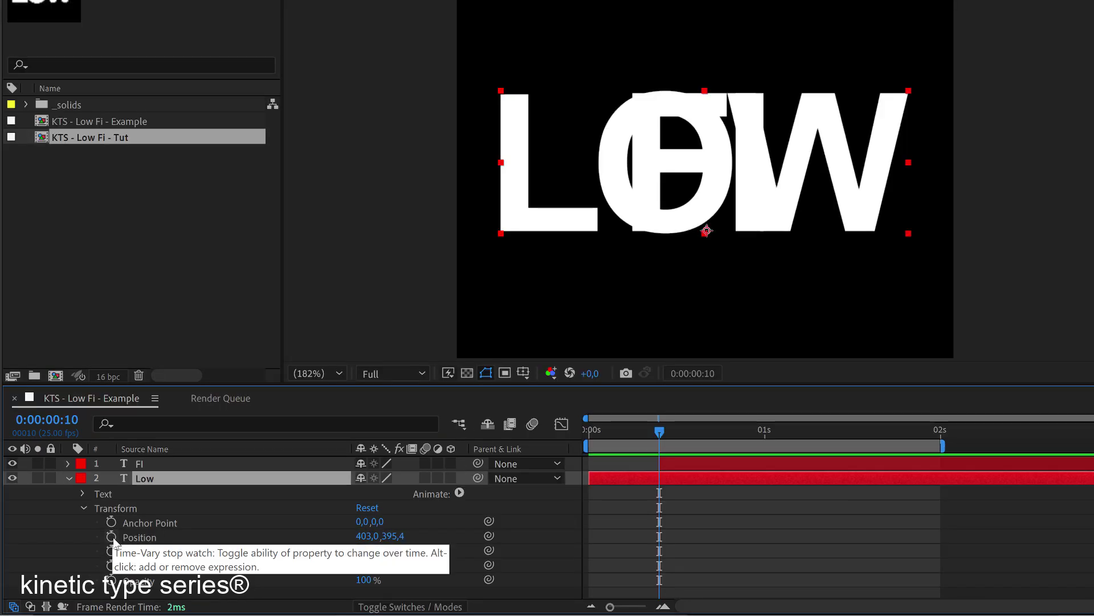
left_click(111, 537)
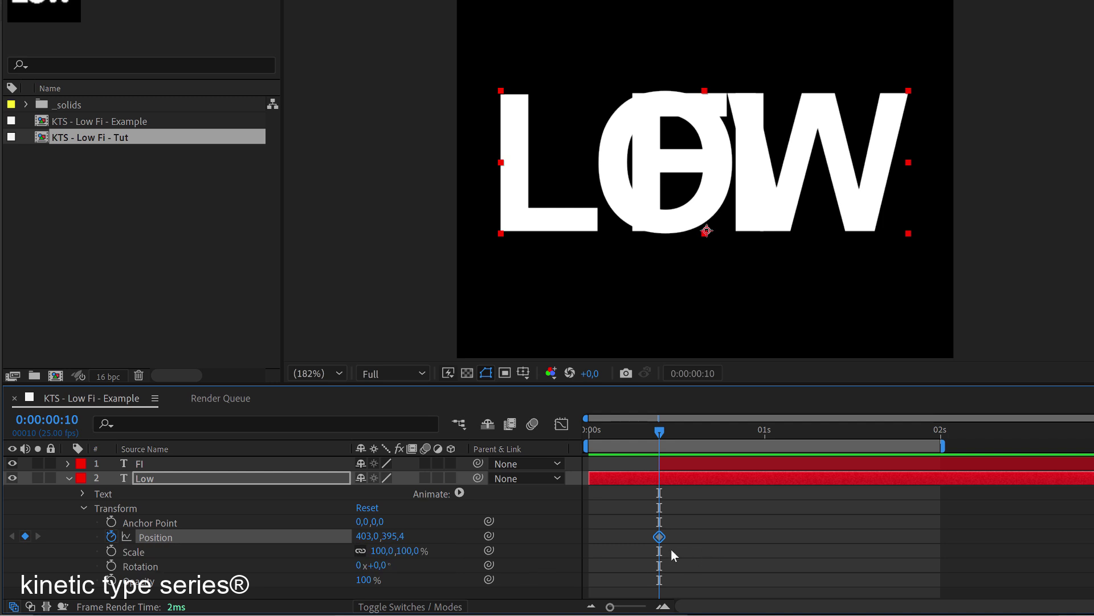
left_click_drag(659, 536, 595, 538)
- At frame 10, raise LOW to Y position 310.1 and place FI below it at Y position 553.4
left_click_drag(690, 211, 677, 247)
left_click(712, 464)
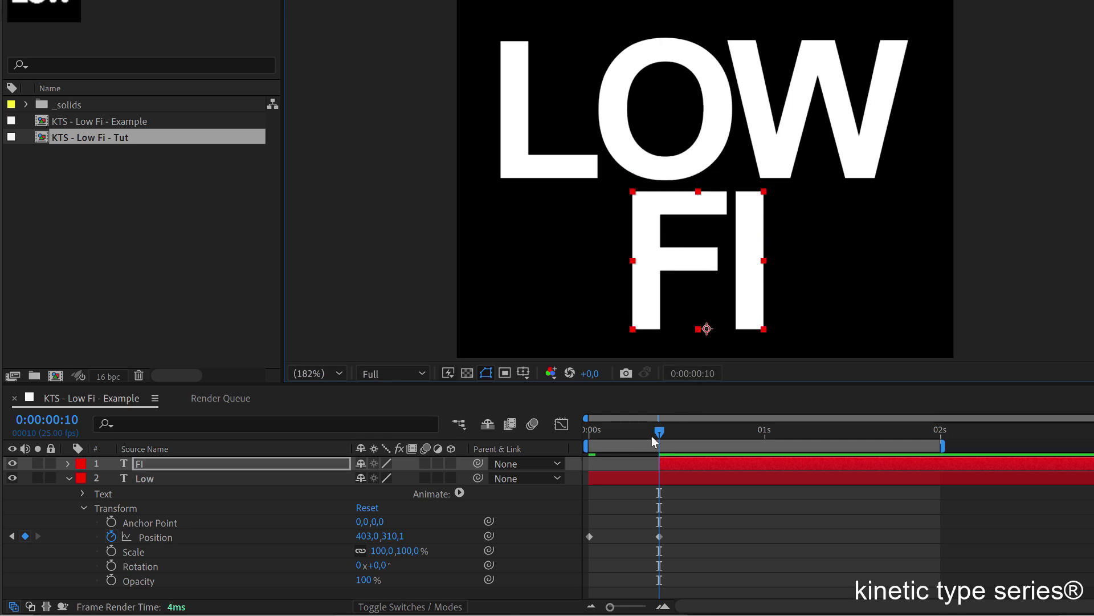
mouse_move(629, 431)
left_mouse_down()
mouse_move(586, 430)
mouse_move(670, 430)
mouse_move(599, 429)
mouse_move(639, 431)
left_mouse_up()
left_click_drag(710, 534, 572, 546)
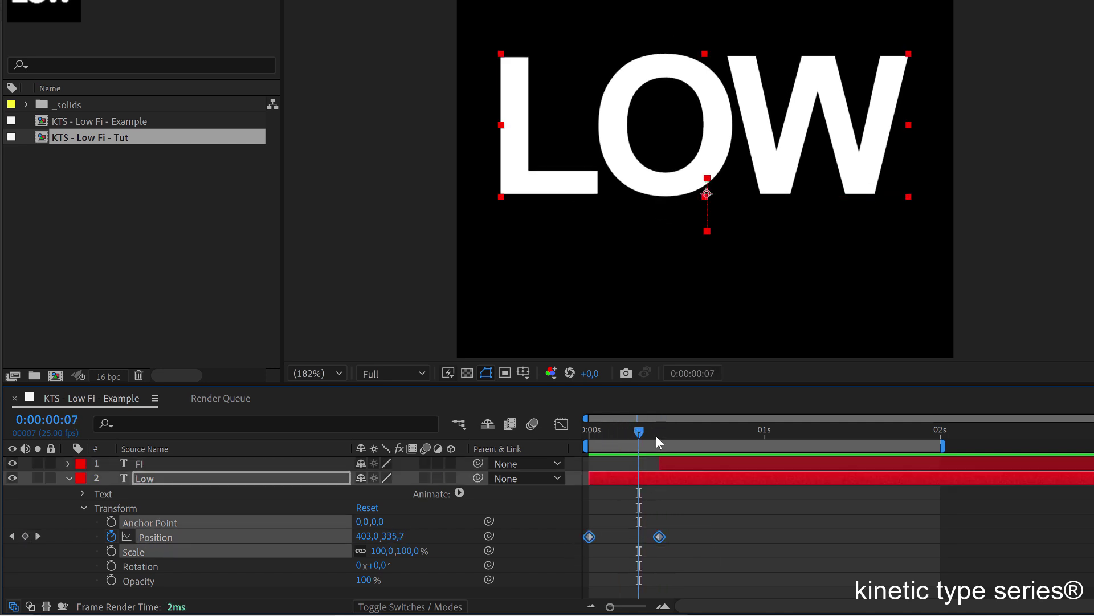
- Separate the FI layer's Position property into X and Y dimensions
left_click_drag(627, 433, 716, 436)
left_click(703, 464)
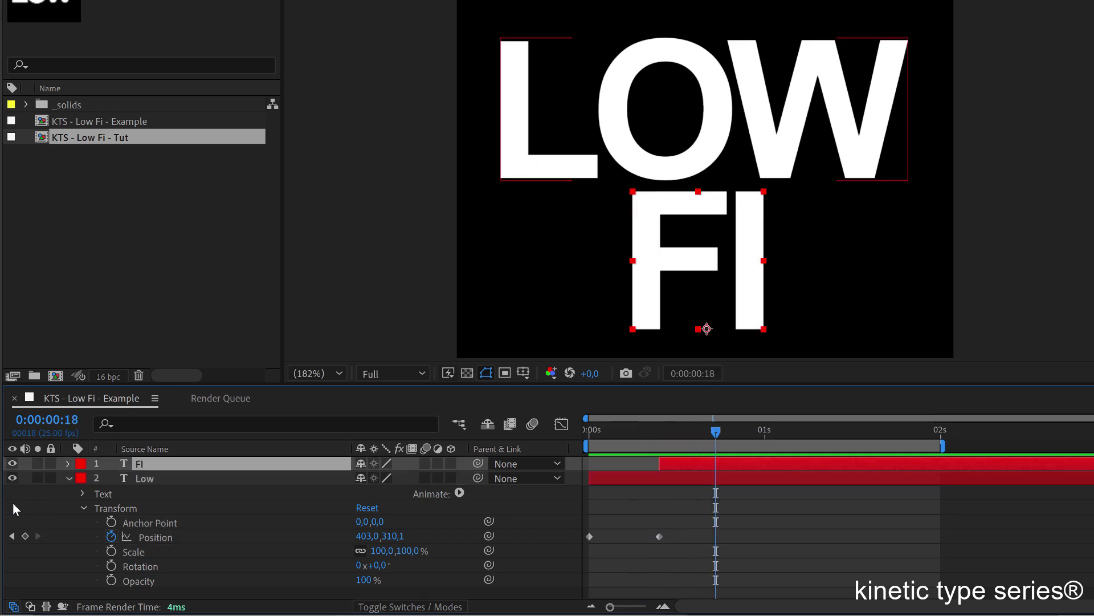
left_click(68, 464)
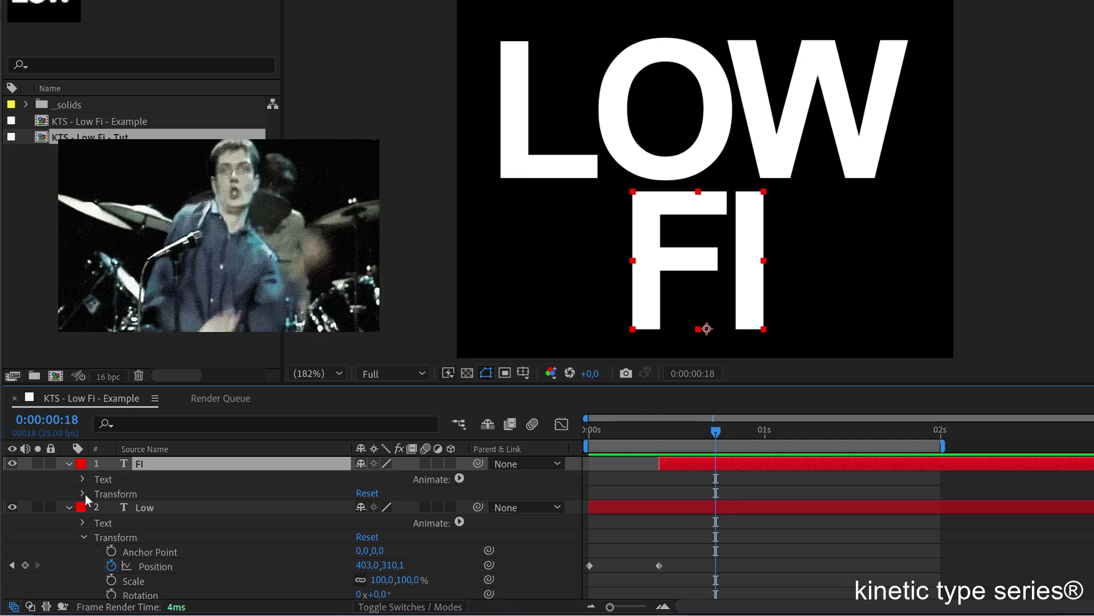
left_click(83, 494)
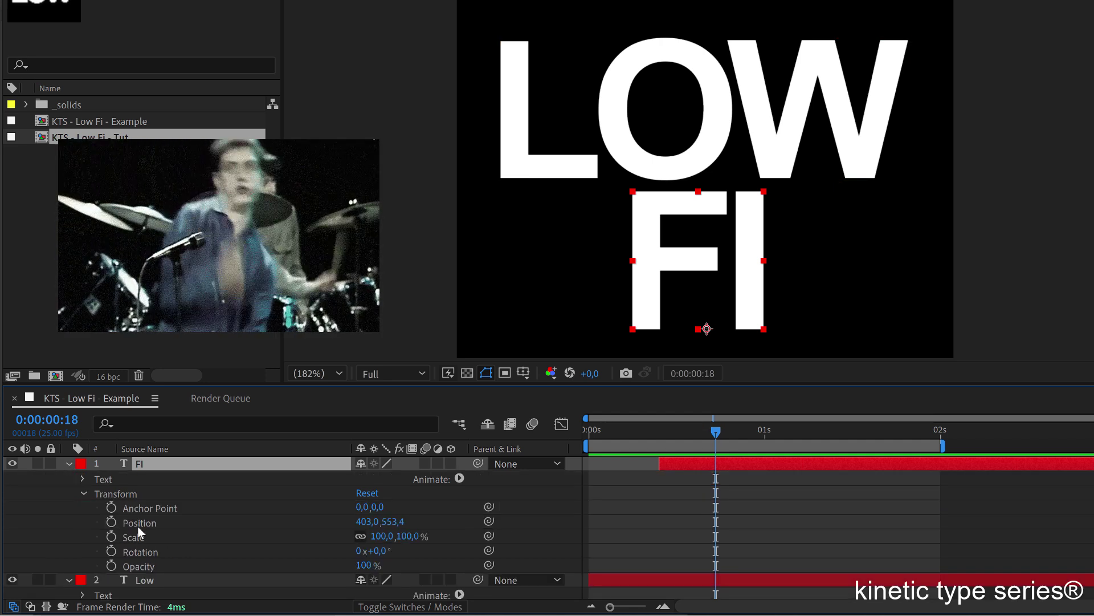
right_click(138, 524)
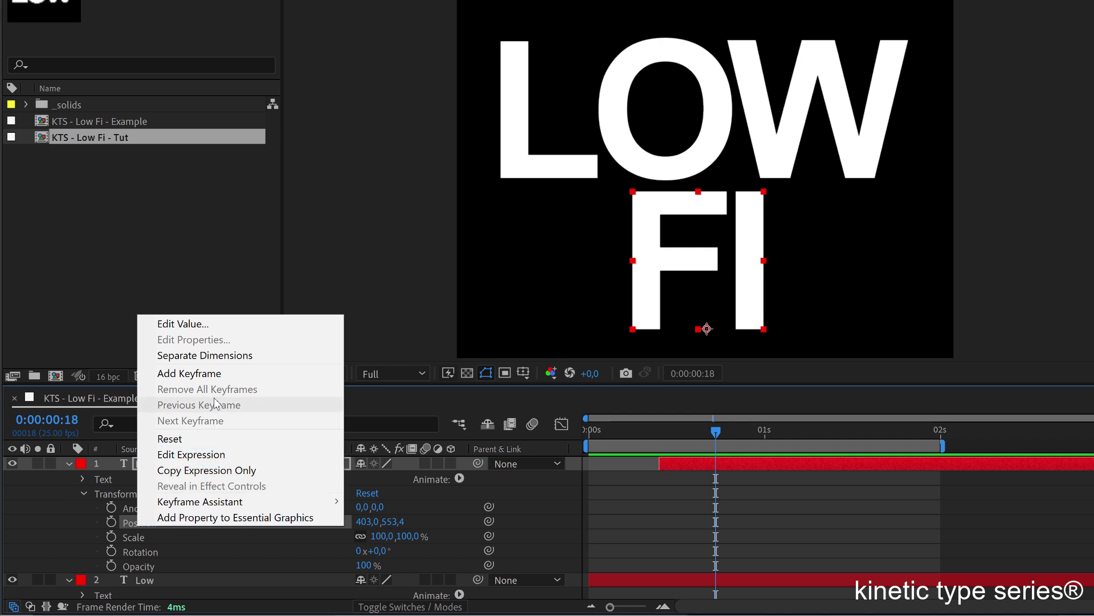
left_click(207, 355)
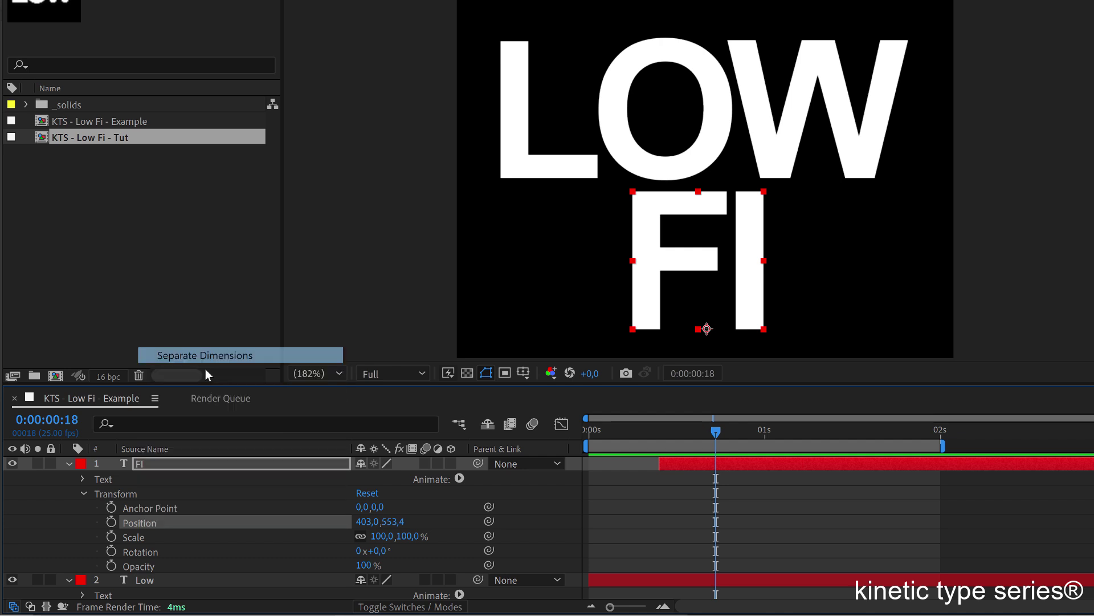
- Add an X Position keyframe to the FI layer and move it to frame 10, where the layer starts
left_click(111, 522)
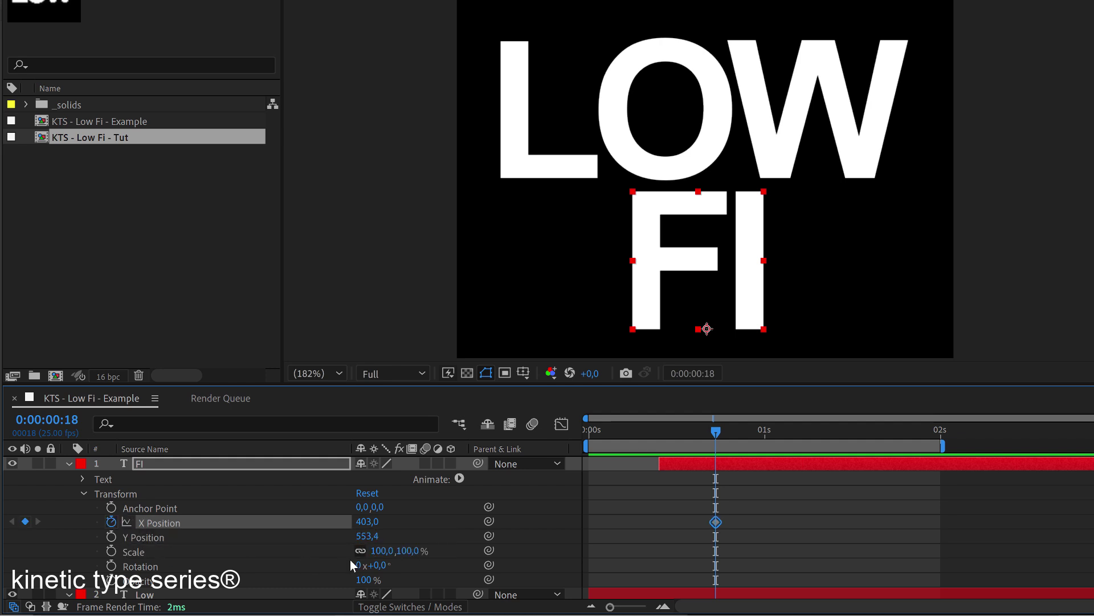
left_click_drag(715, 524, 685, 526)
left_click_drag(693, 532, 720, 439)
left_click_drag(716, 527, 662, 524)
mouse_move(703, 437)
left_mouse_down()
mouse_move(623, 437)
mouse_move(702, 436)
left_mouse_up()
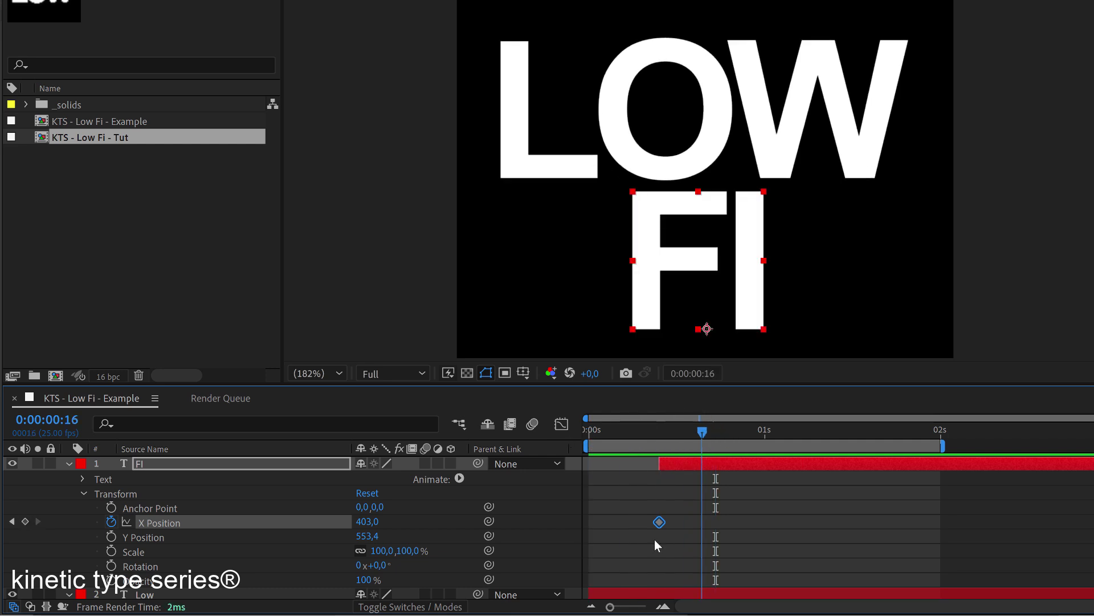
- At 0:00:01:01, keyframe FI shifted left to X position 190.9, aligned with the left edge of LOW
left_click(771, 434)
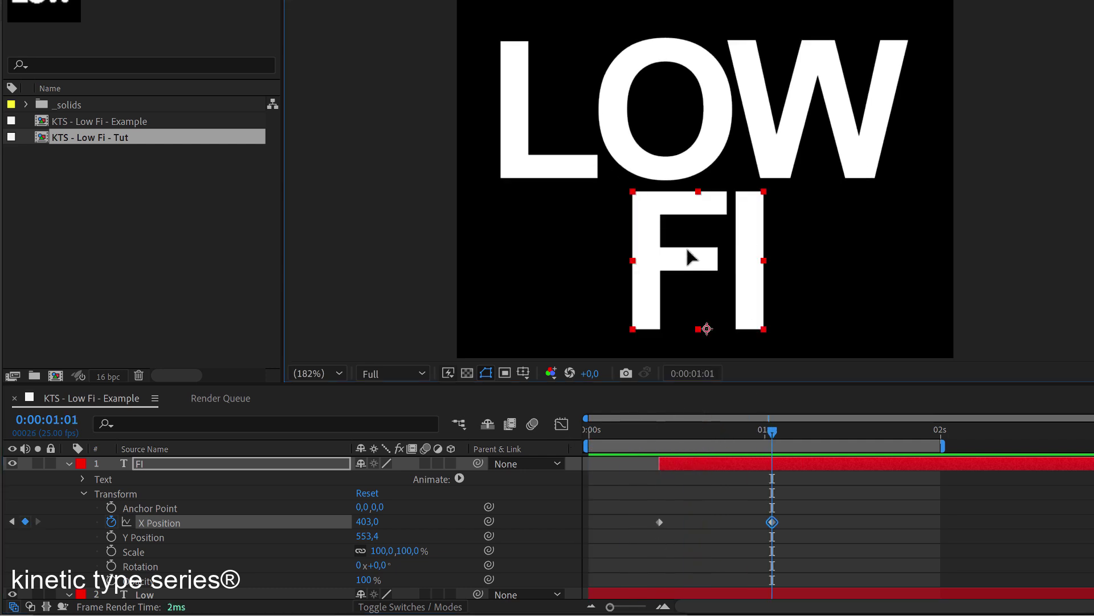
left_click_drag(694, 254, 586, 255)
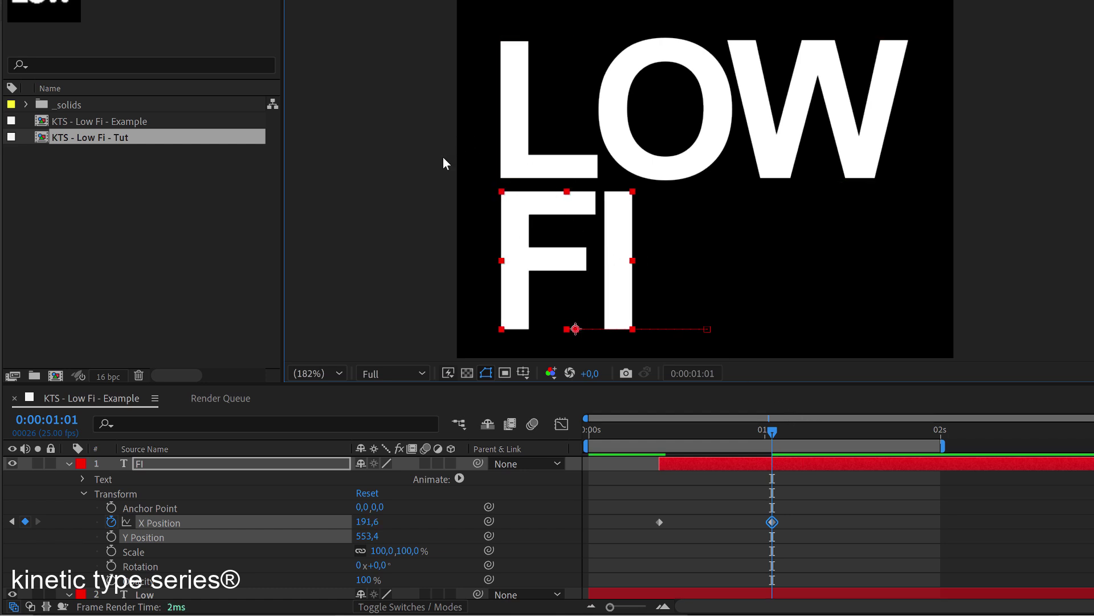
scroll(433, 168, "up", 6)
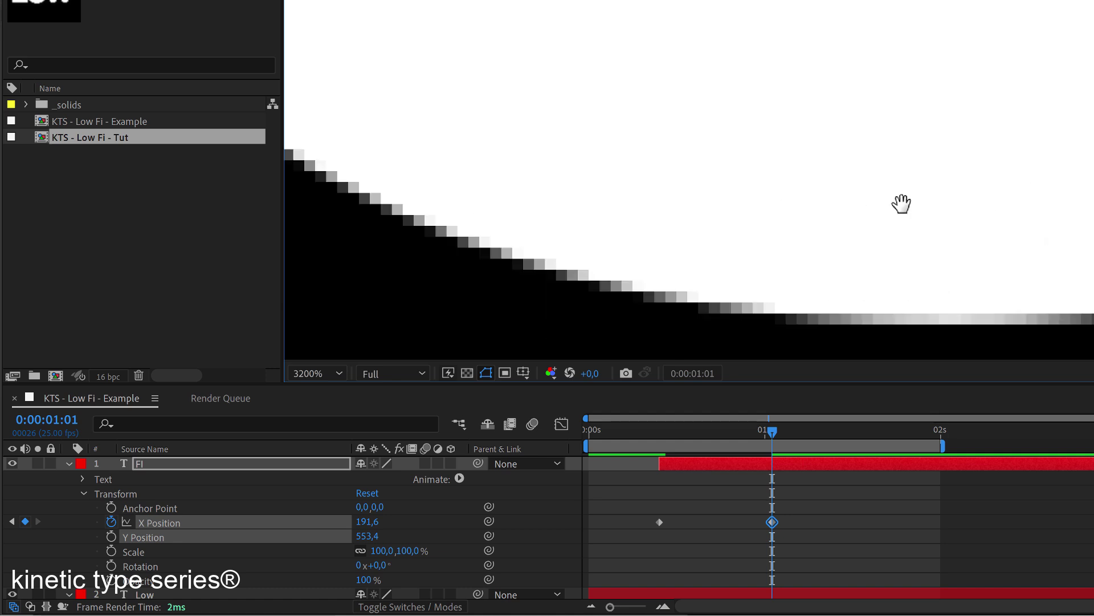
scroll(738, 203, "down", 6)
scroll(530, 245, "up", 4)
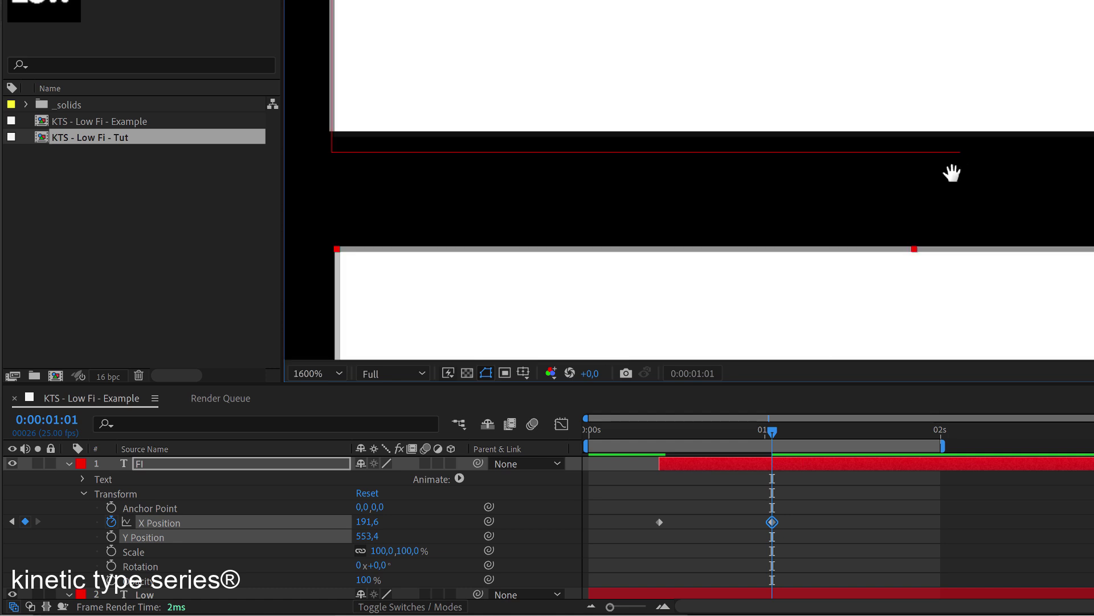
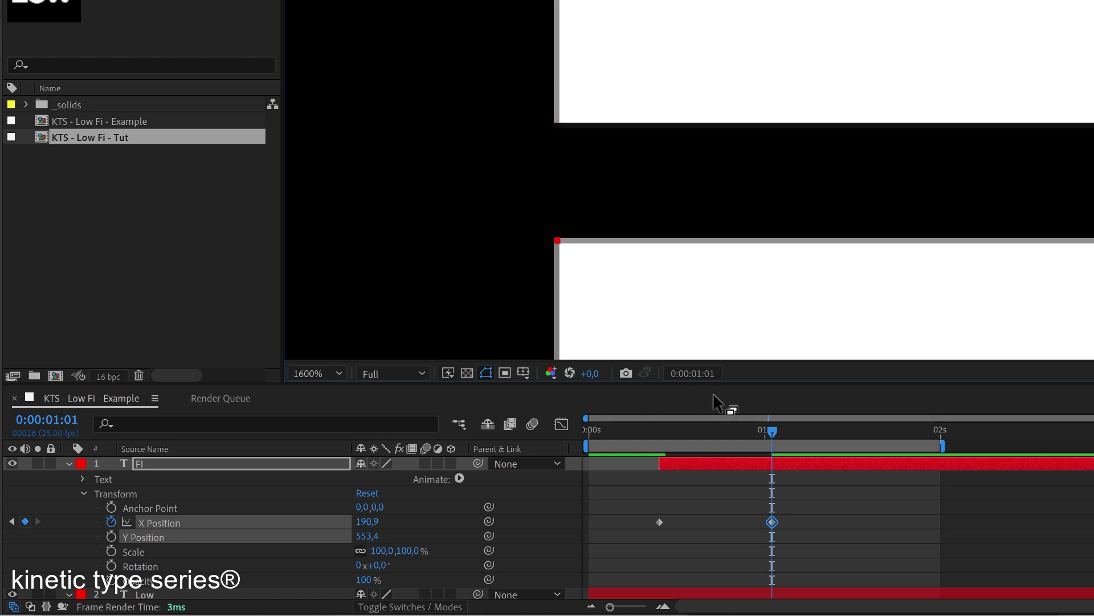
key("comma")
key("comma")
key("comma")
left_click_drag(953, 233, 713, 220)
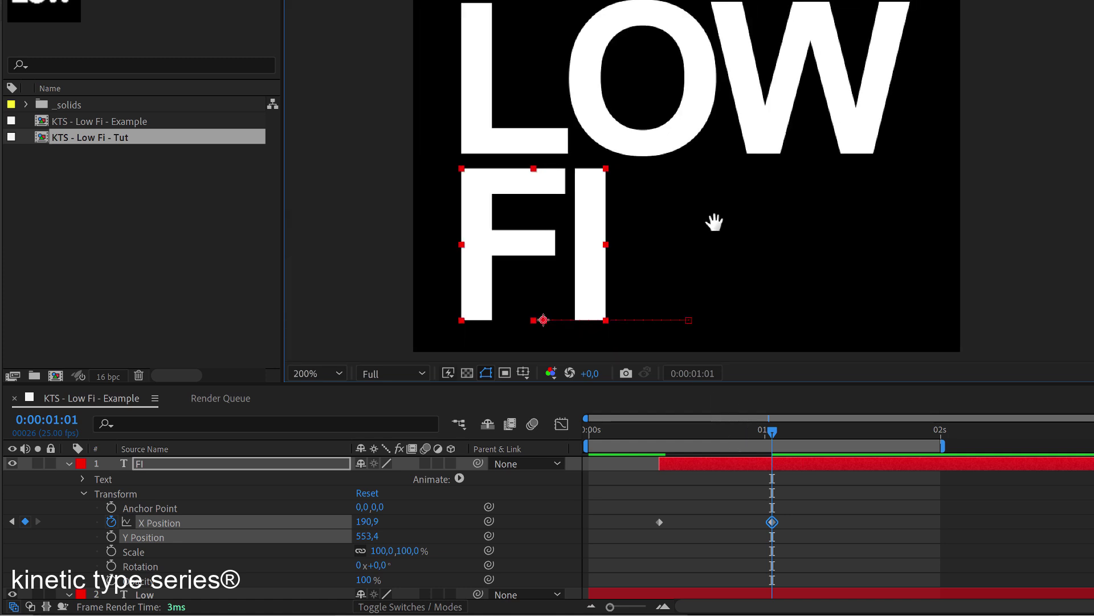
- Add a hold keyframe for FI's X Position at 0:00:01:09, and move FI right beneath the W at 0:00:02:04
left_click_drag(798, 438, 829, 438)
left_click(25, 521)
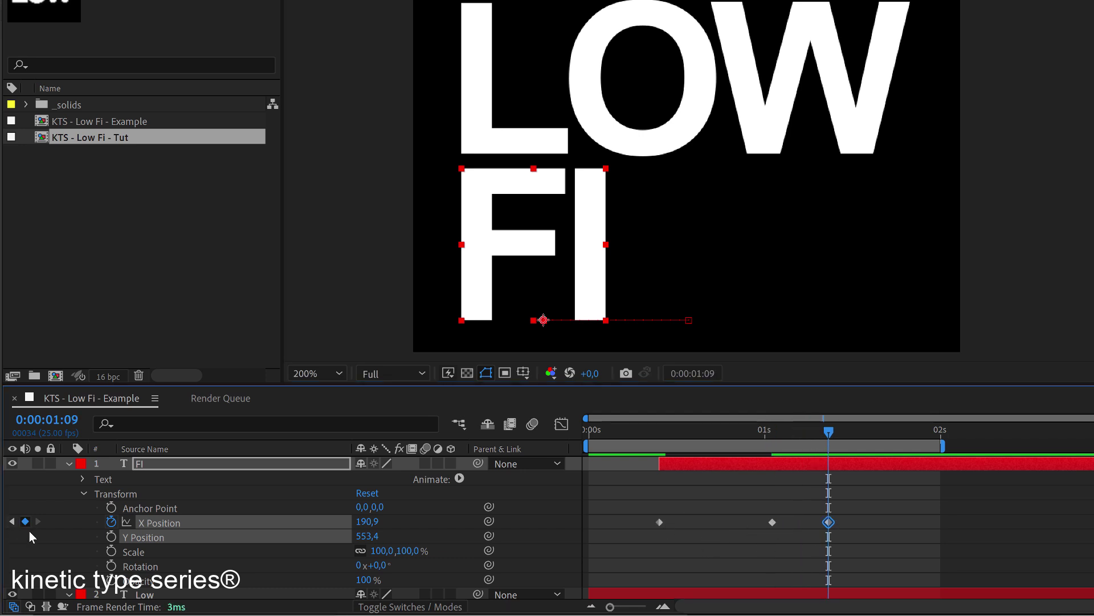
double_click(943, 445)
left_click(959, 439)
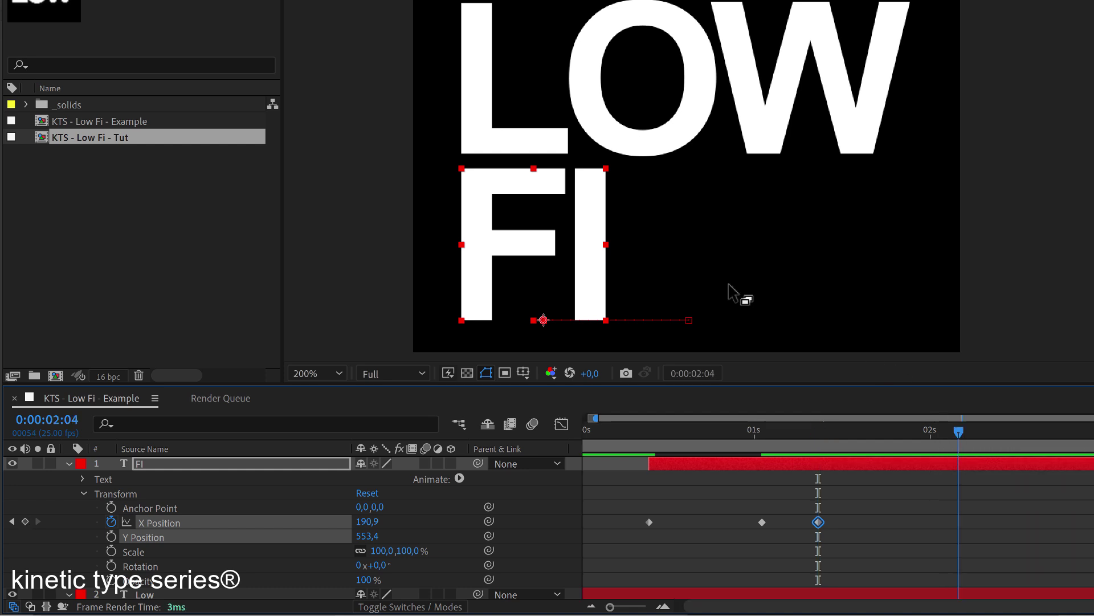
left_click_drag(533, 217, 840, 229)
- At 0:00:02:17, move FI back left to X position 359.9, and preview the animation
left_click_drag(976, 439, 1050, 438)
left_click_drag(833, 246, 704, 241)
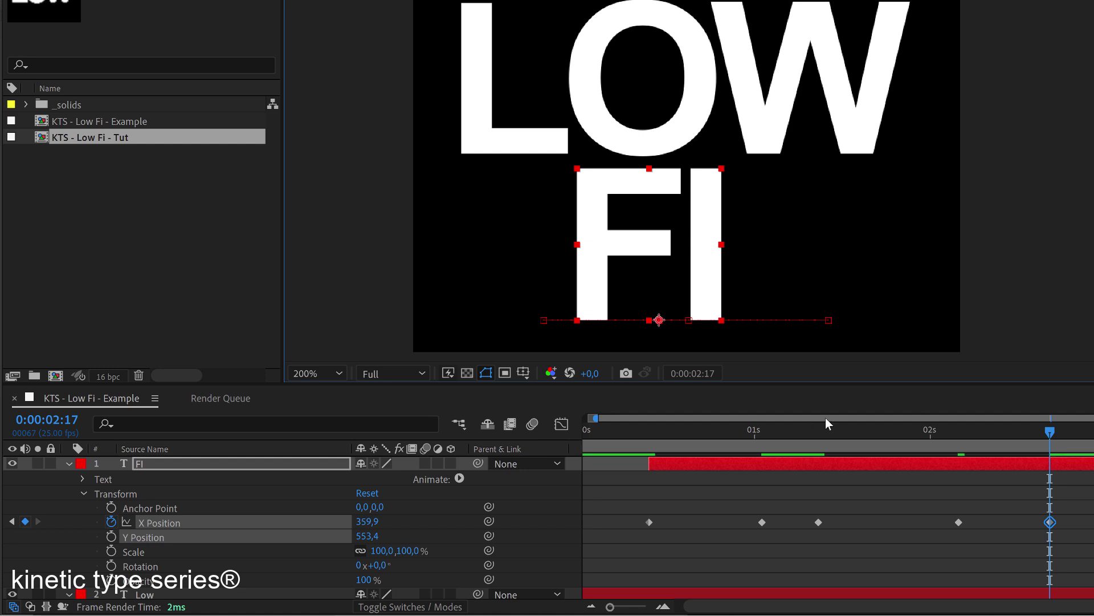
key("space")
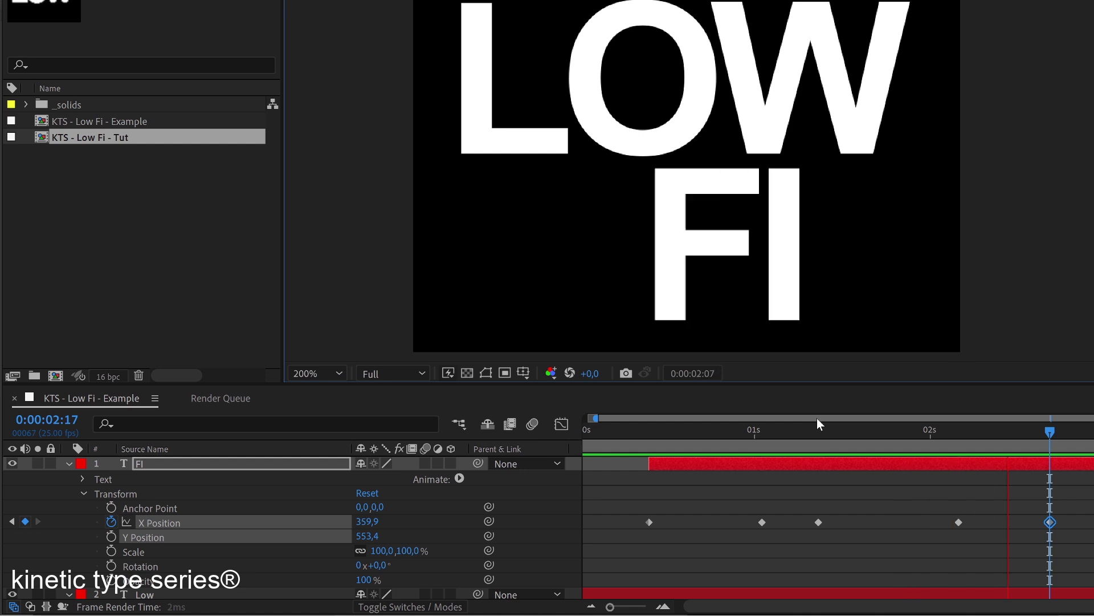
key("space")
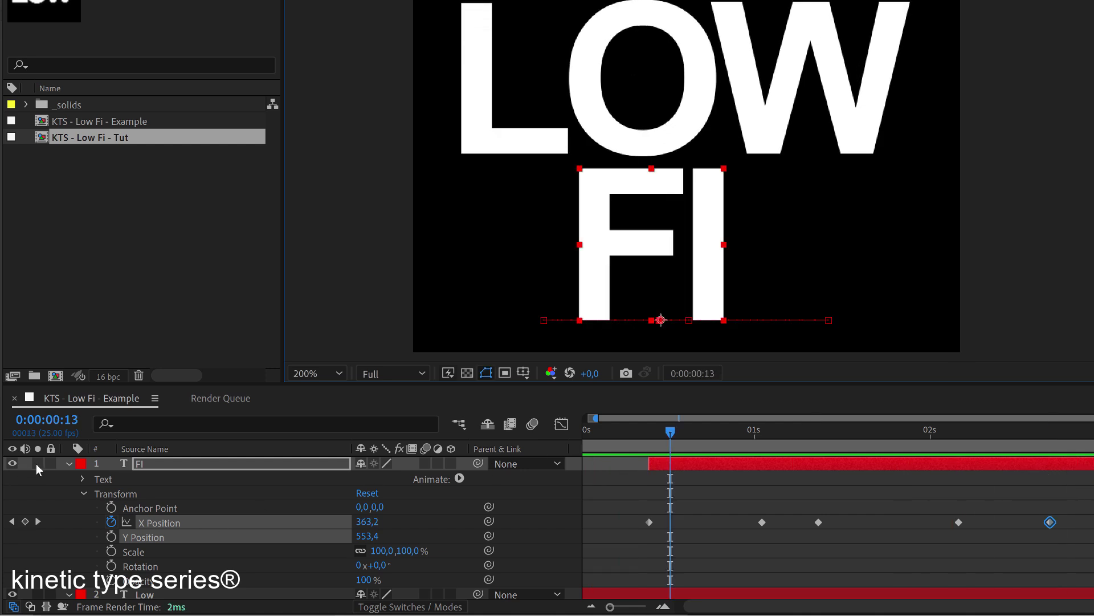
left_click(68, 463)
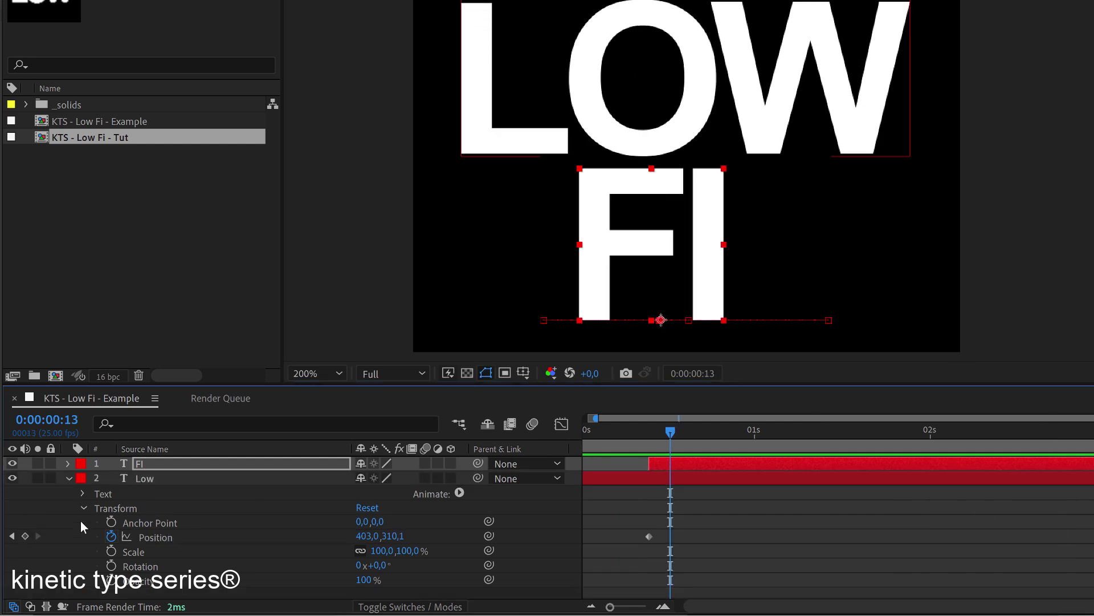
- Collapse the Low layer's properties and preview the LOW FI animation
left_click(69, 479)
key("space")
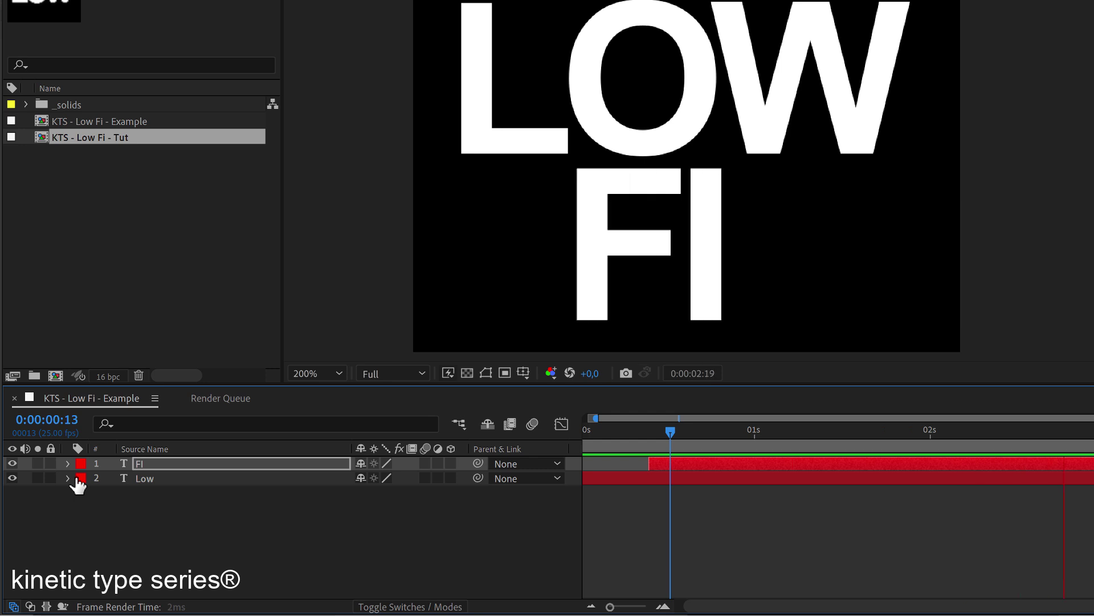
key("space")
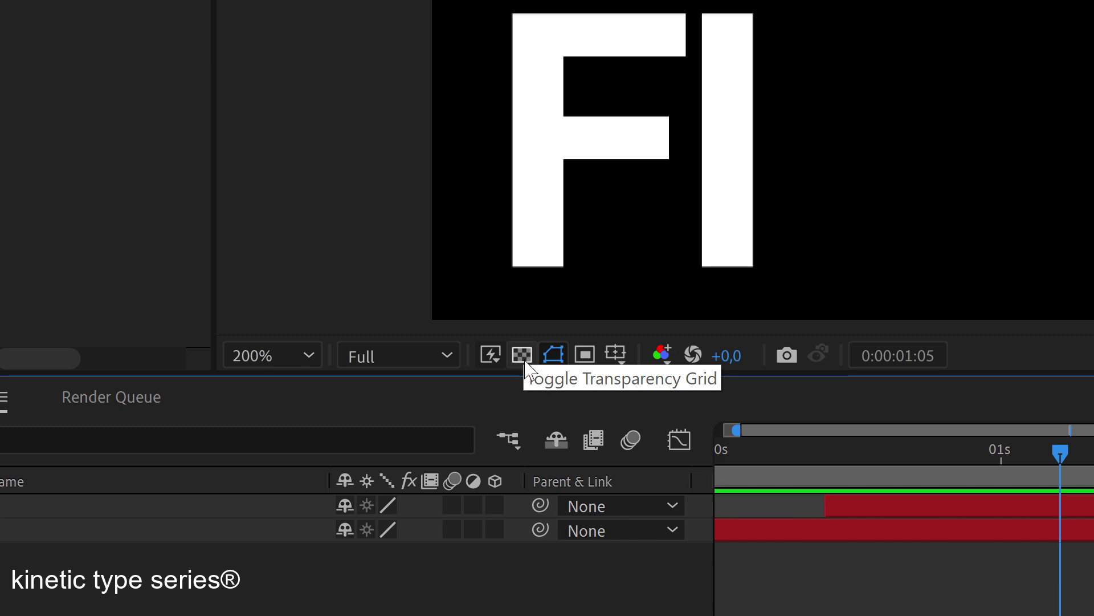
- Show the composition's transparency grid and add a new adjustment layer above the FI and Low text layers
left_click(524, 356)
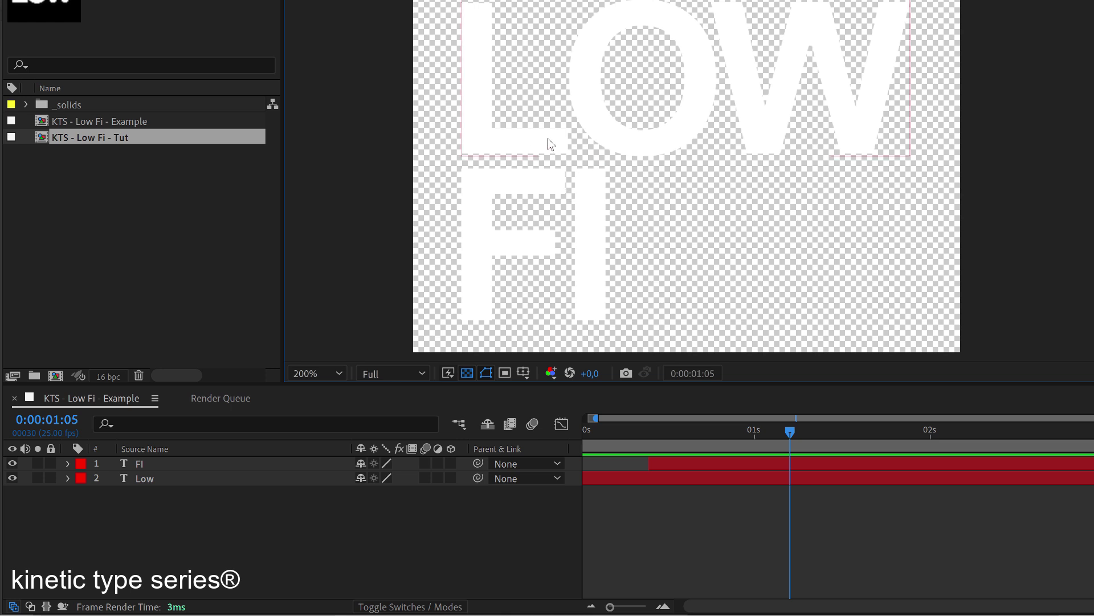
left_click(288, 527)
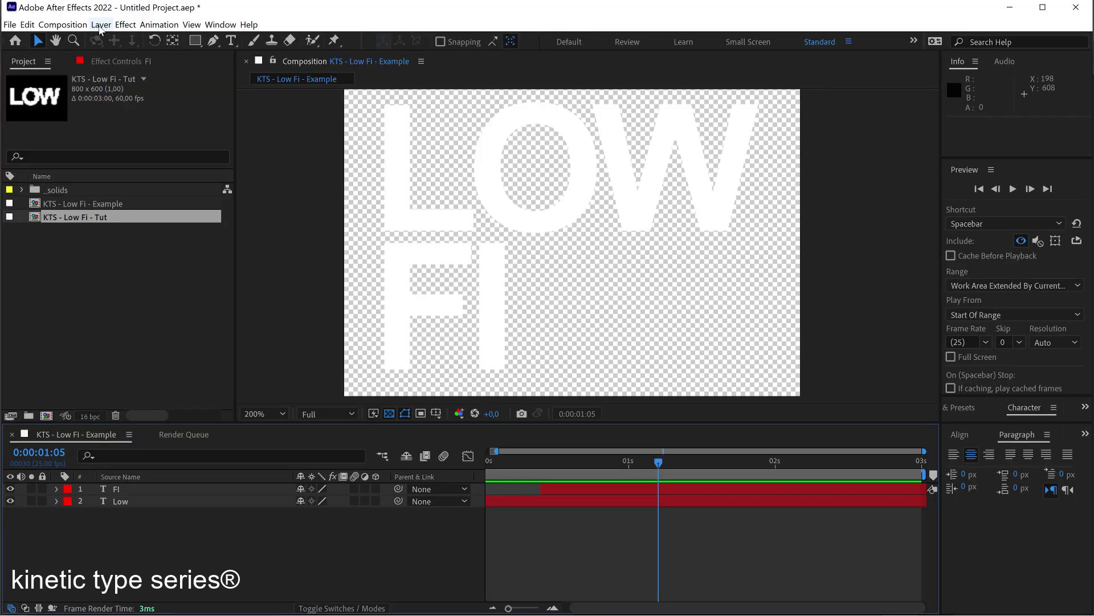
left_click(101, 25)
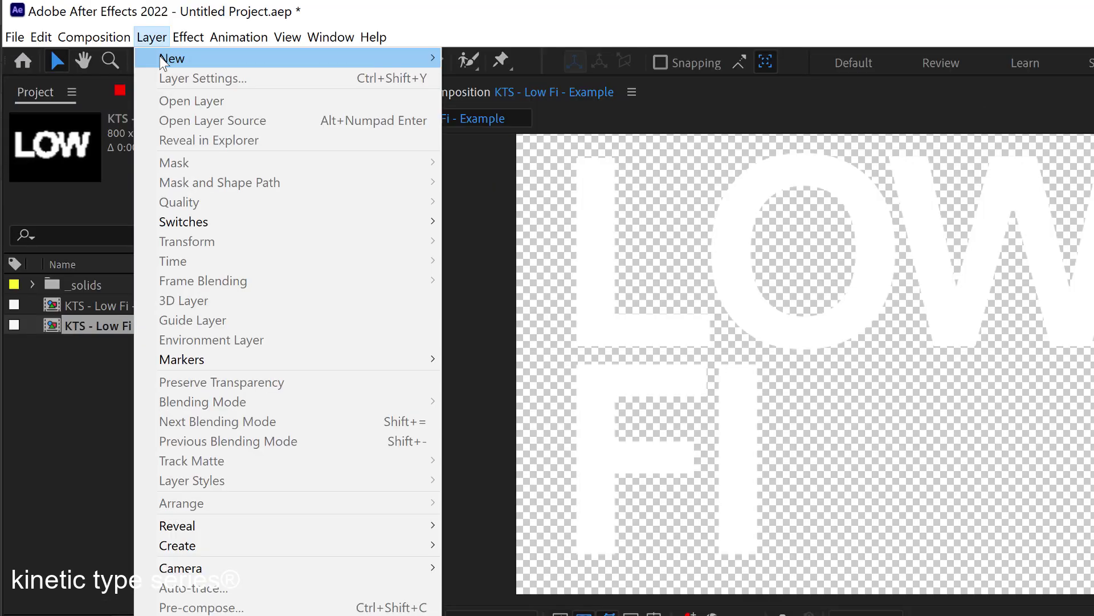
mouse_move(170, 44)
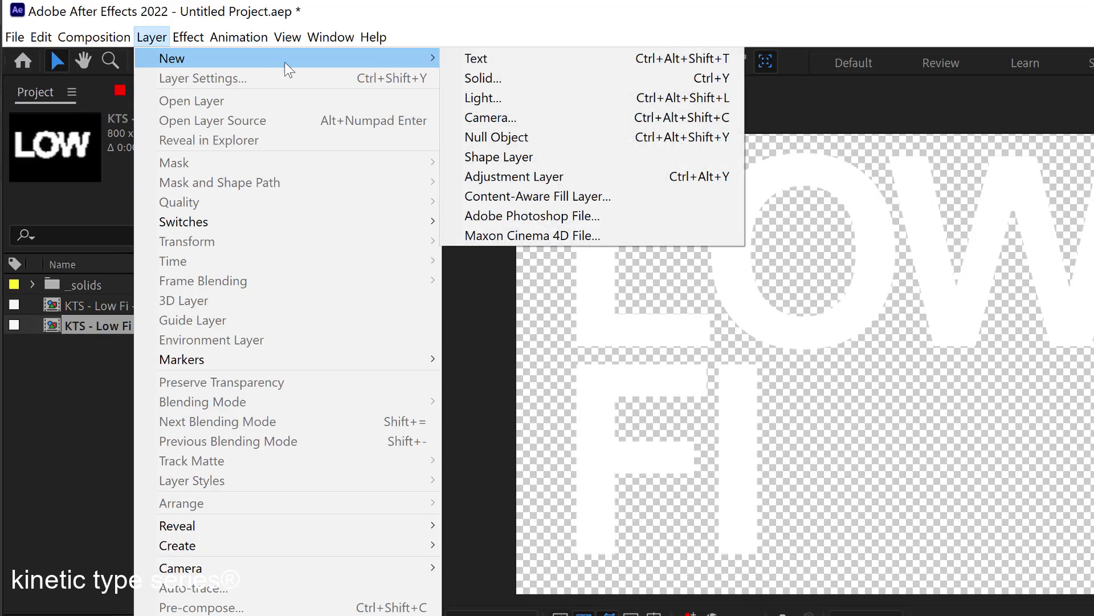
left_click(527, 181)
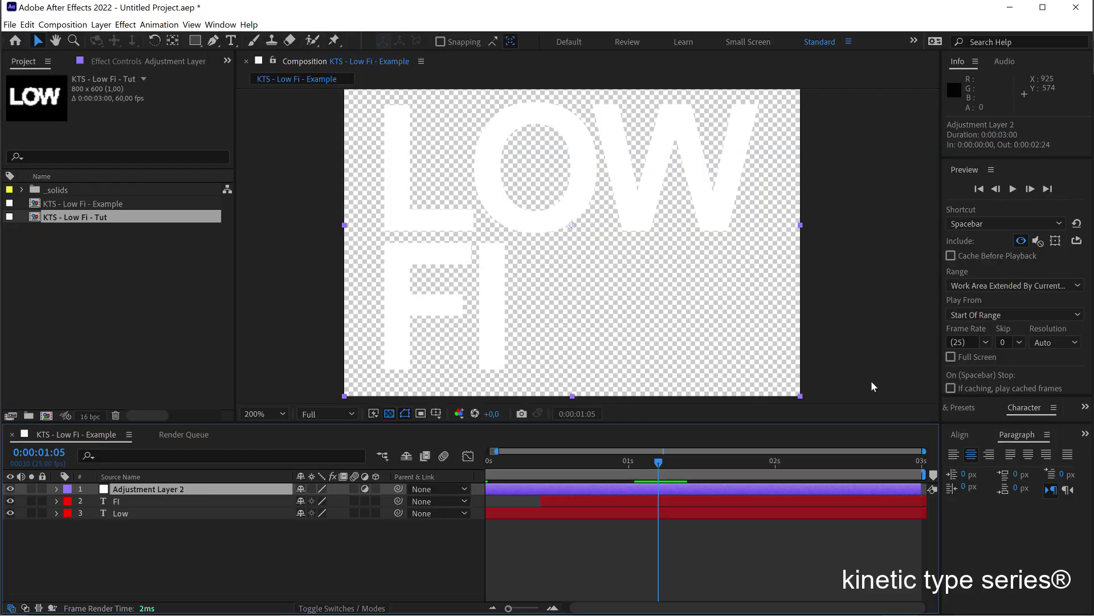
- Find the Posterize Time effect and apply it to the adjustment layer
left_click(965, 407)
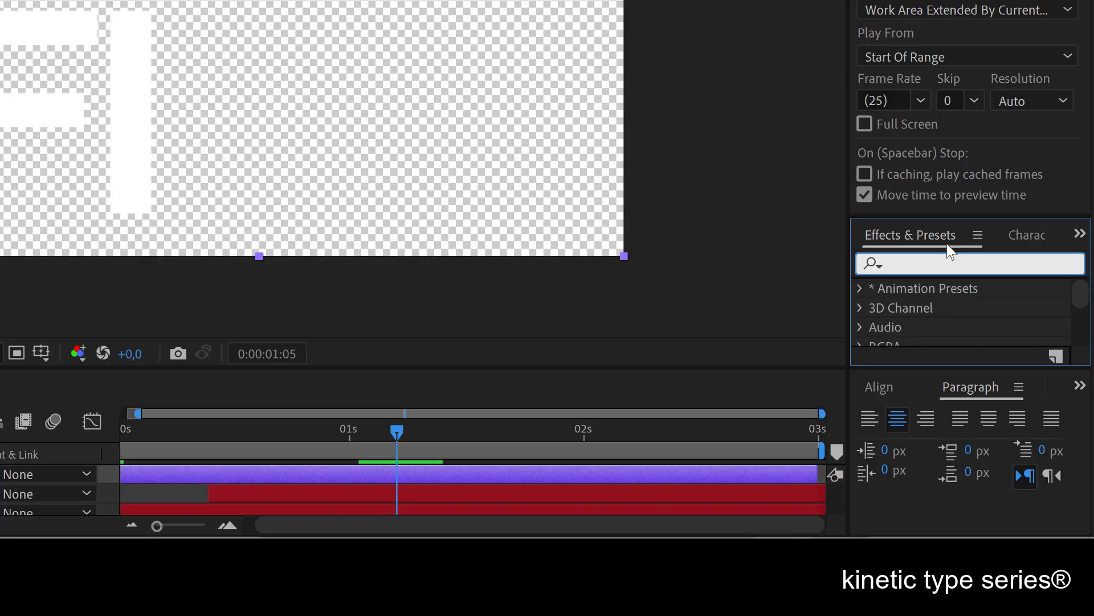
type("pos")
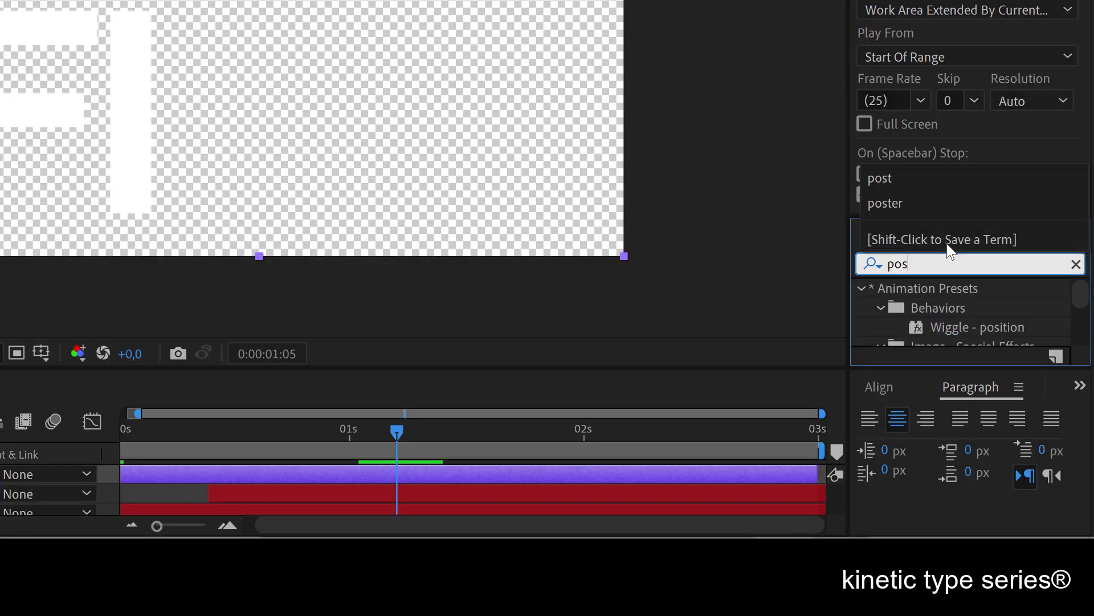
type("ter")
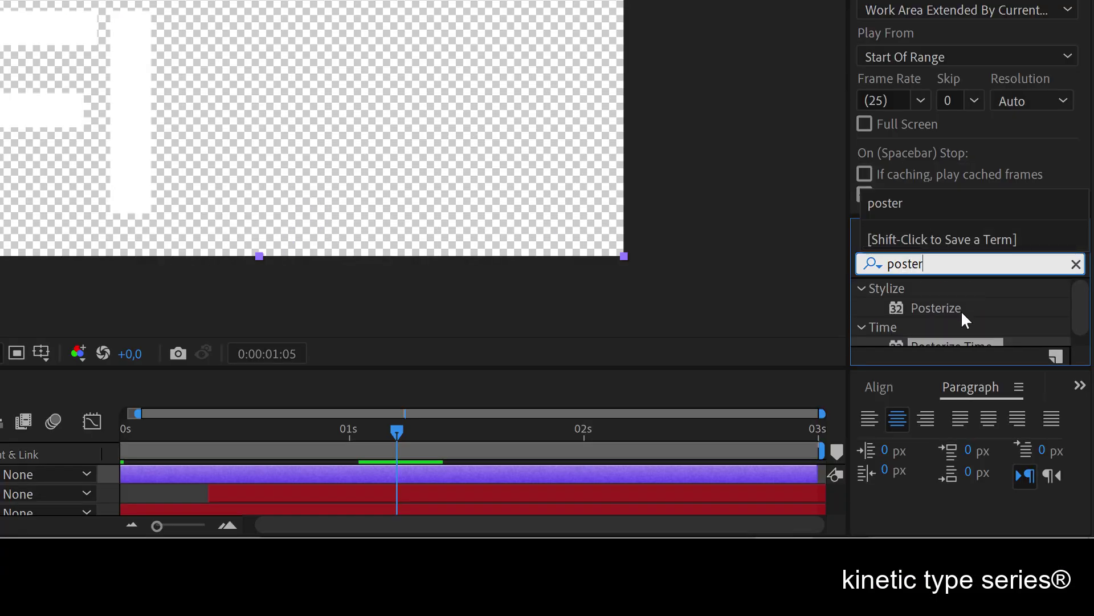
scroll(961, 310, "down", 1)
left_click(953, 338)
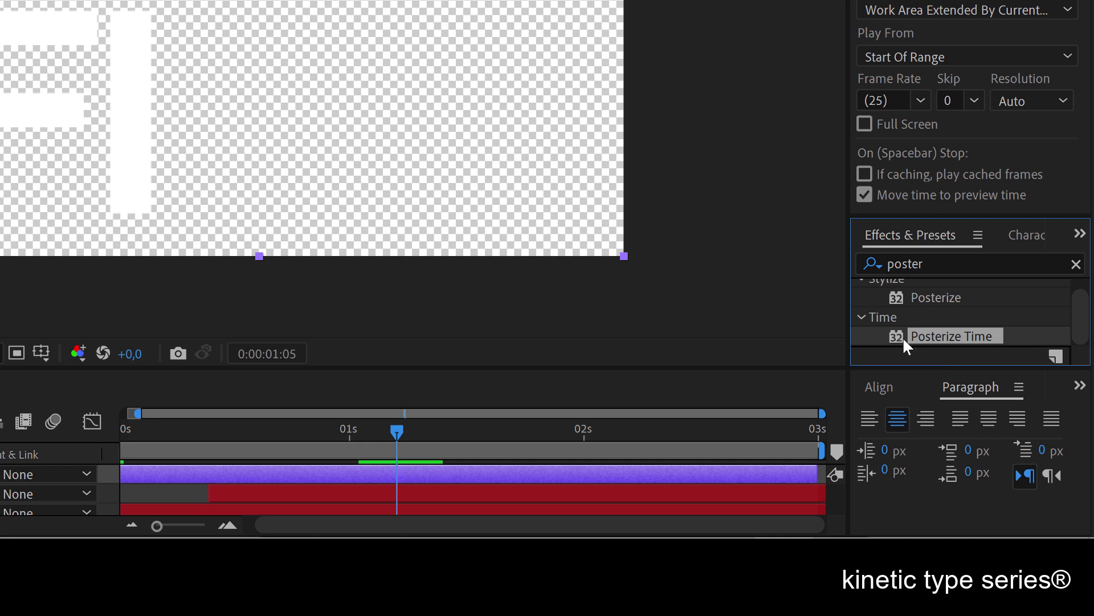
left_click_drag(979, 332, 470, 470)
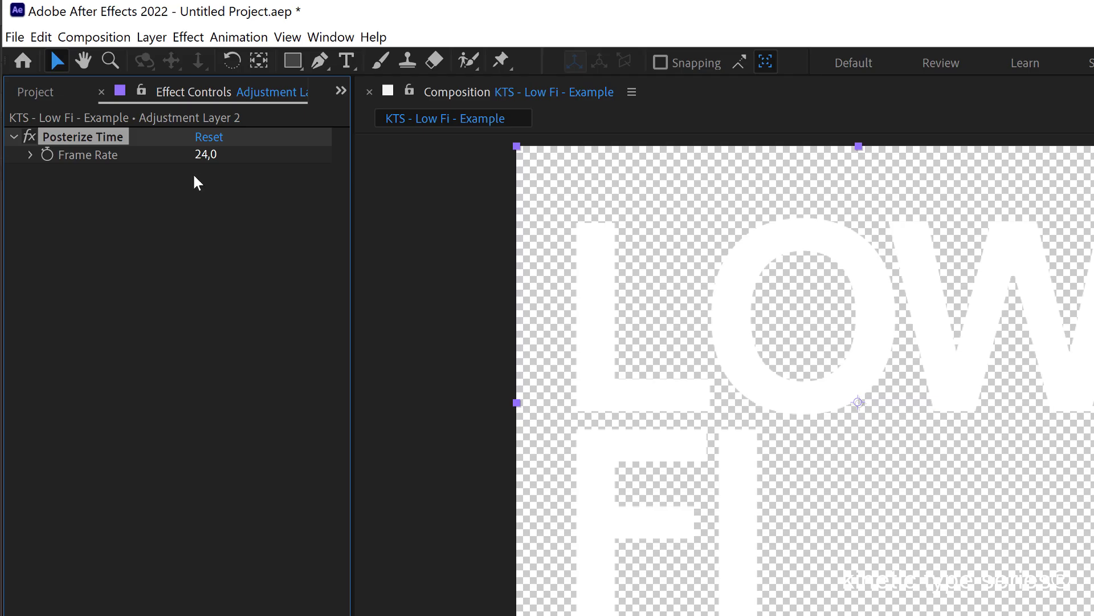
- Set the Posterize Time frame rate to 8 and preview the choppier animation
left_click(206, 155)
type("8")
key("Return")
key("space")
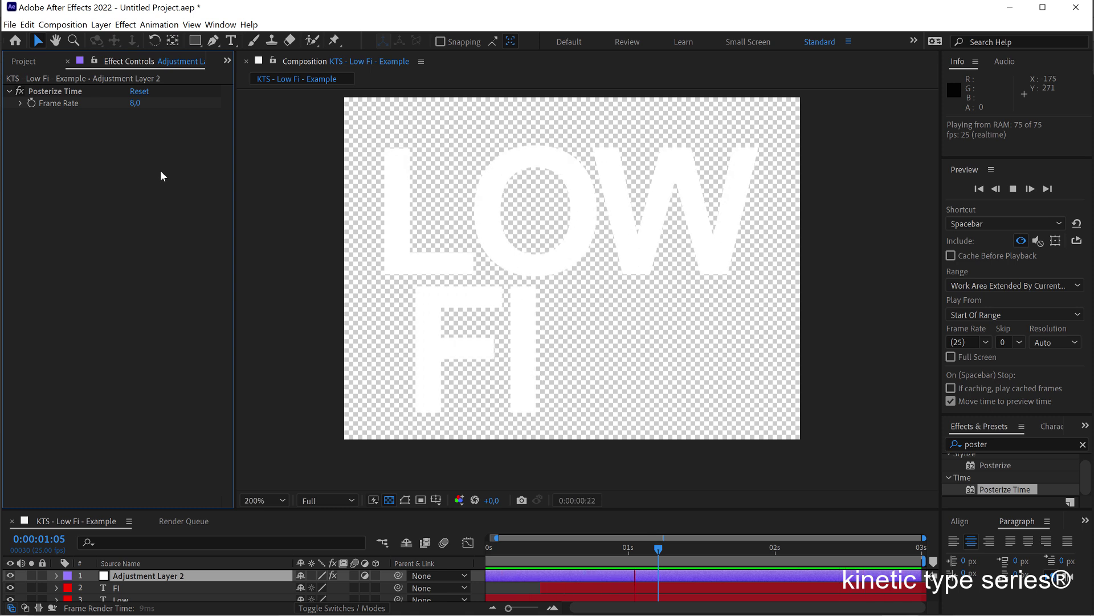
key("space")
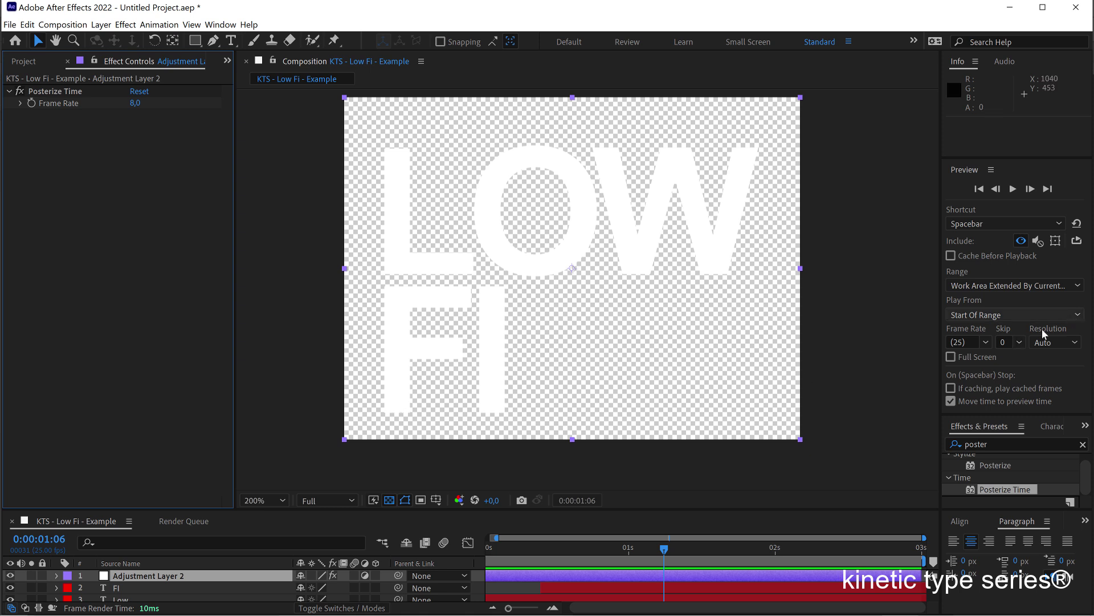
- Find the Simple Choker effect, apply it to the adjustment layer, and enlarge the timeline area
left_click(1001, 439)
type("simpl")
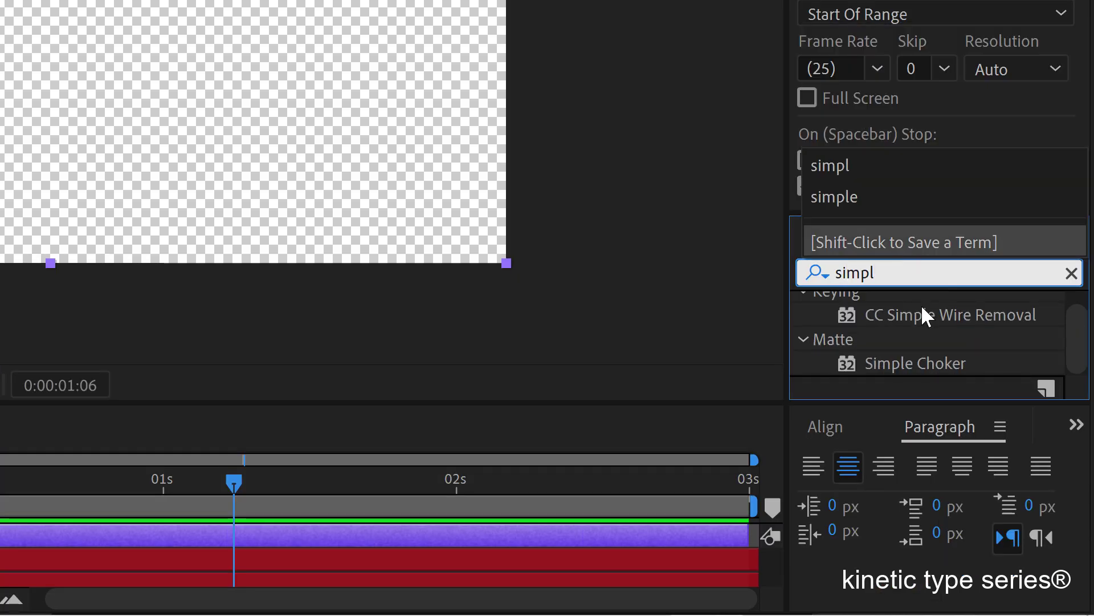
left_click(928, 363)
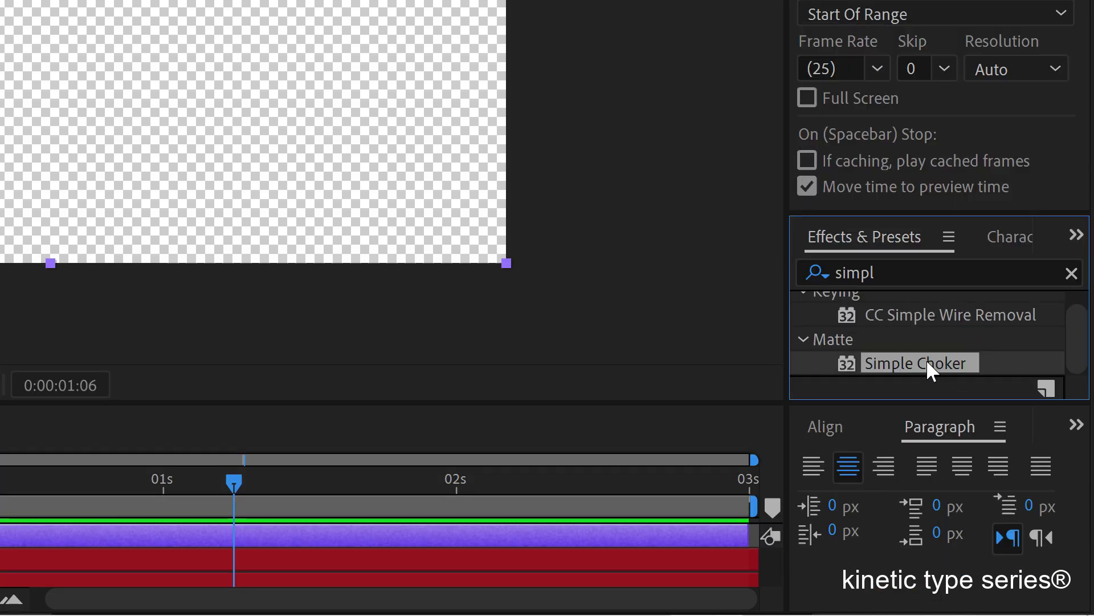
left_click_drag(890, 364, 376, 539)
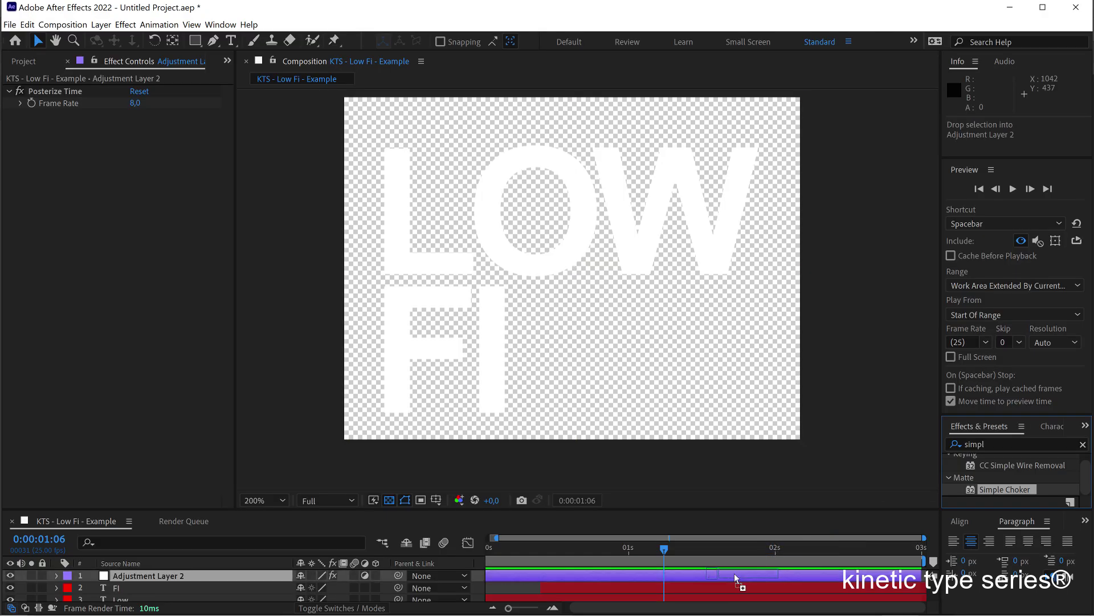
left_click_drag(735, 579, 736, 579)
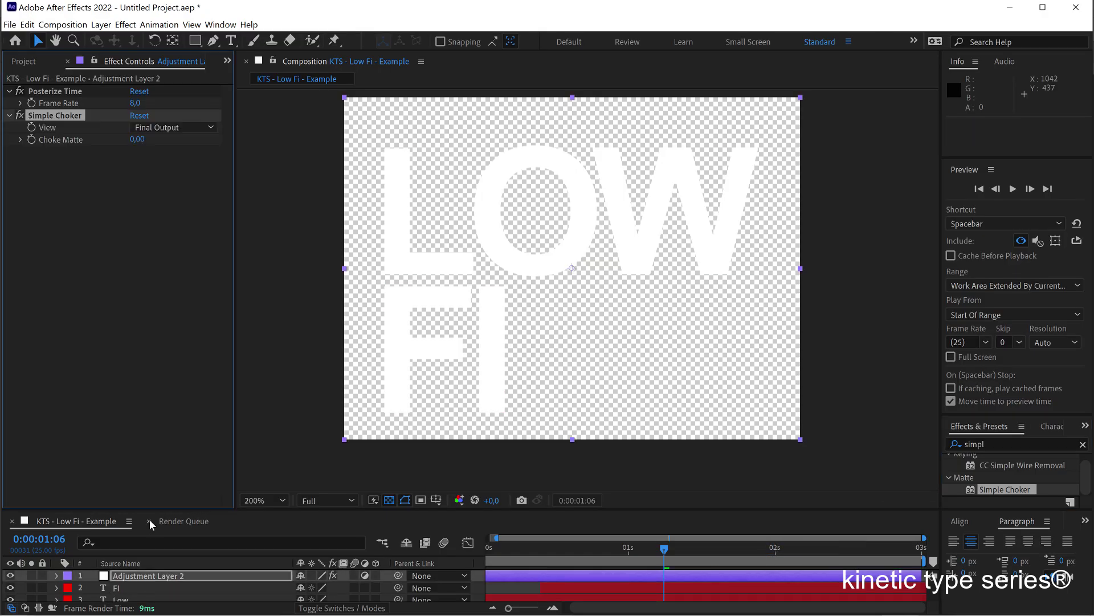
left_click_drag(149, 506, 150, 434)
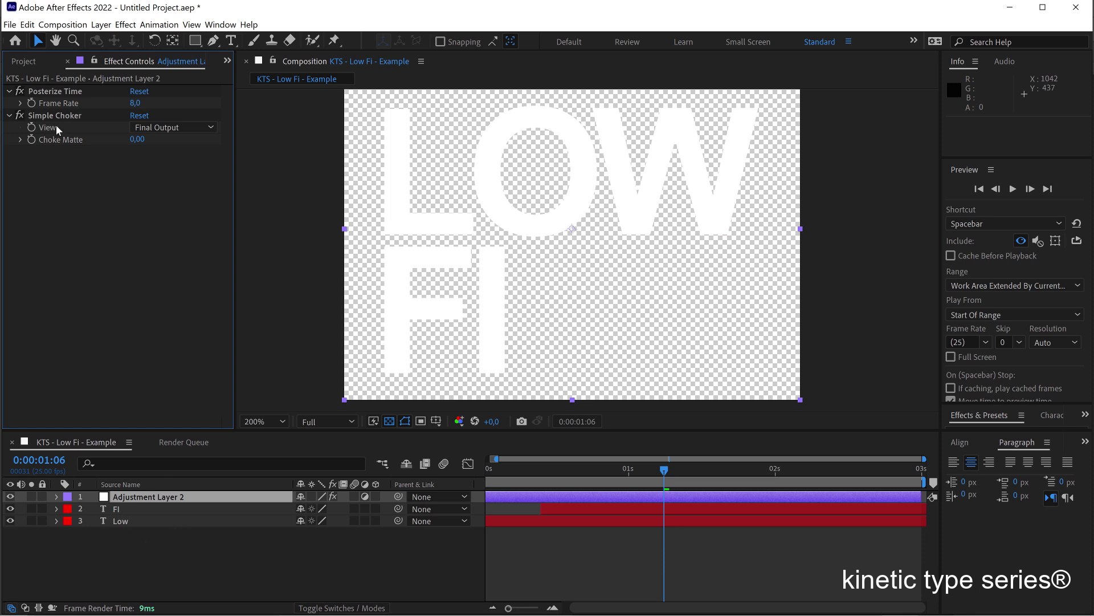
- Set Simple Choker's Choke Matte to -100 to give the lettering a thick black outline
left_click(31, 115)
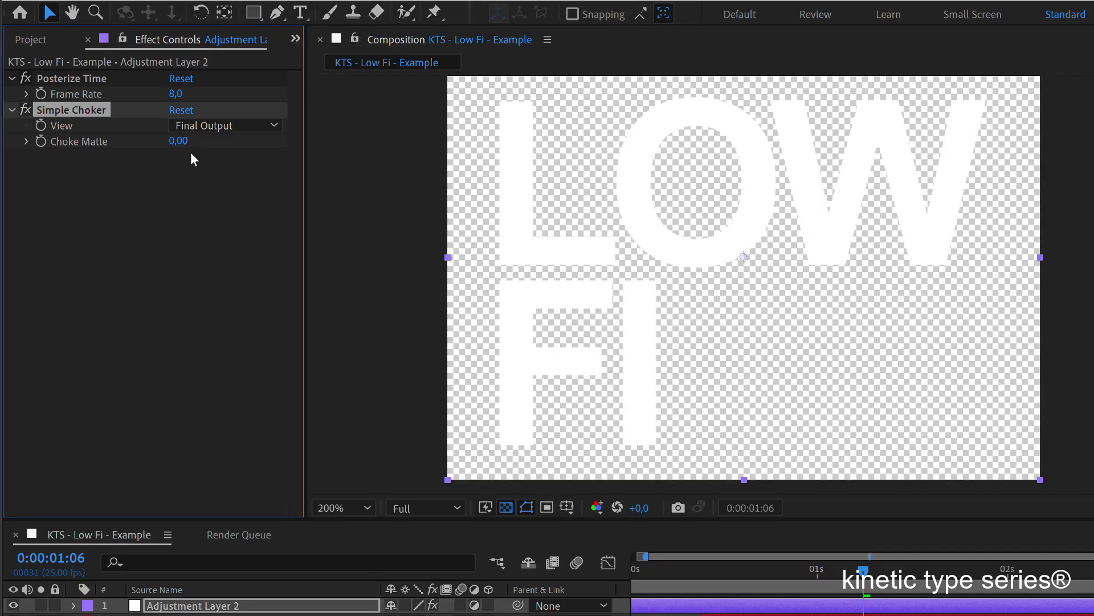
left_click_drag(188, 151, 103, 142)
left_click(187, 142)
left_click(177, 152)
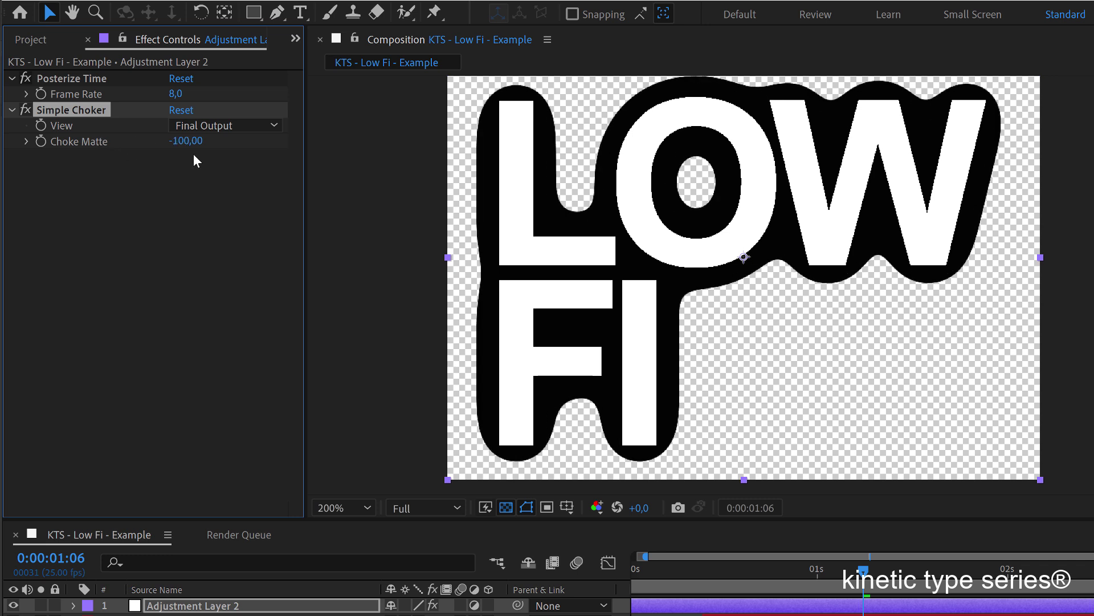
left_click(177, 143)
key("Return")
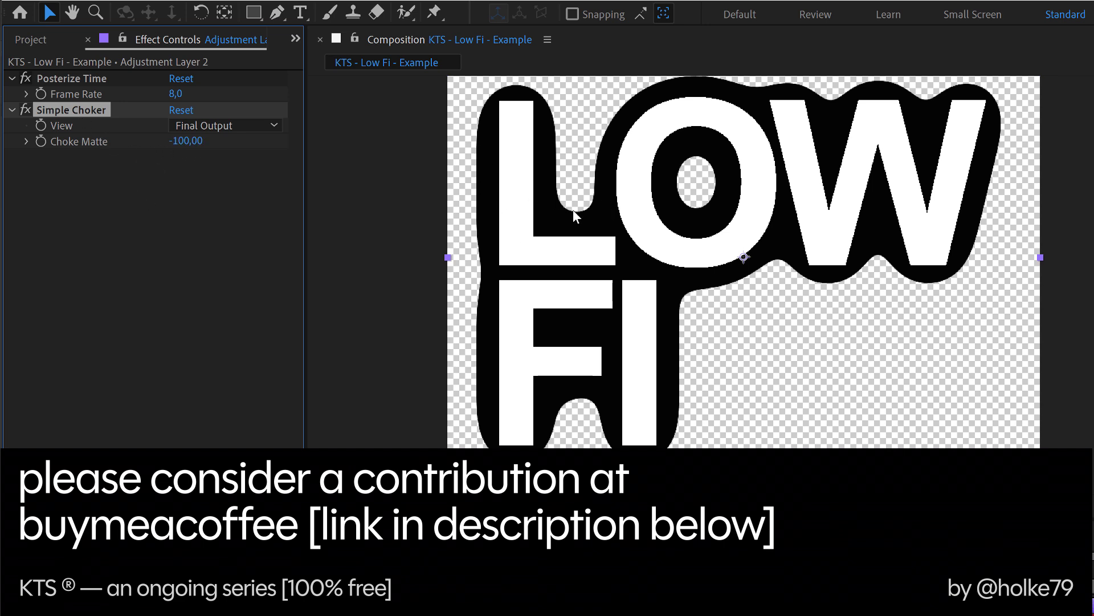
left_click_drag(614, 224, 600, 234)
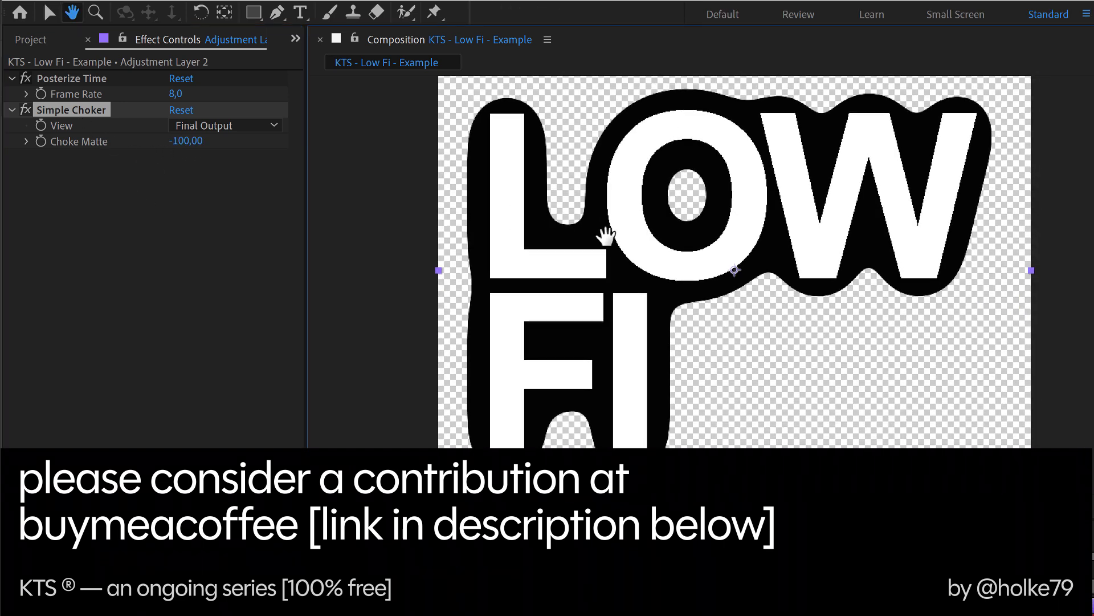
- Try a duplicate of the Simple Choker effect for a wider outline, and delete the duplicate
left_click(52, 111)
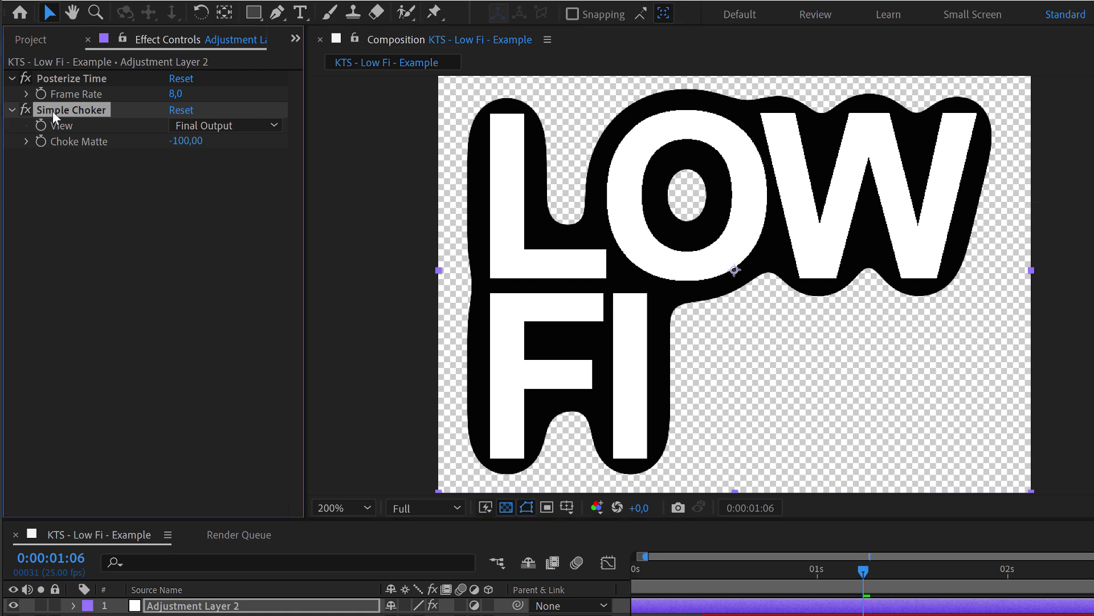
key("ctrl+d")
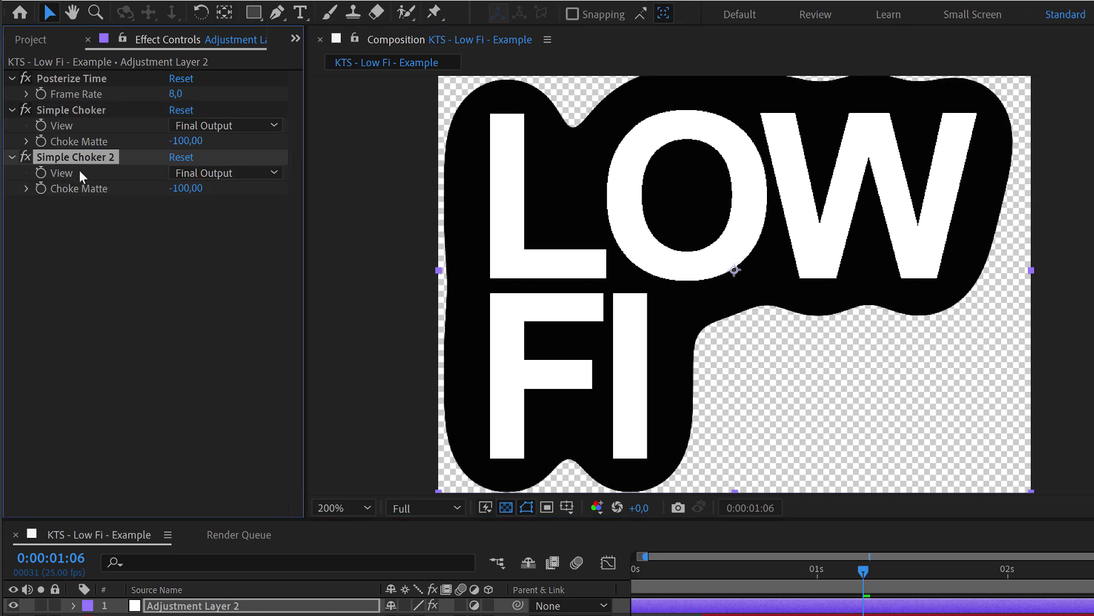
key("Delete")
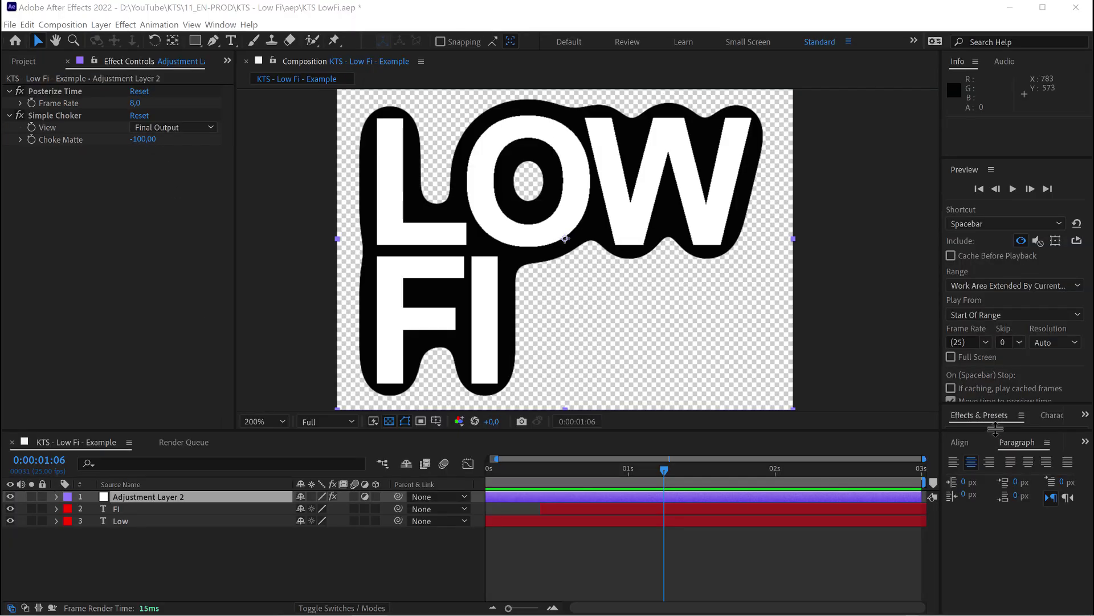
- Find the Mosaic effect in the Stylize category and apply it to the adjustment layer, undoing the mistakenly applied Mosaic preset
left_click_drag(997, 432, 1003, 484)
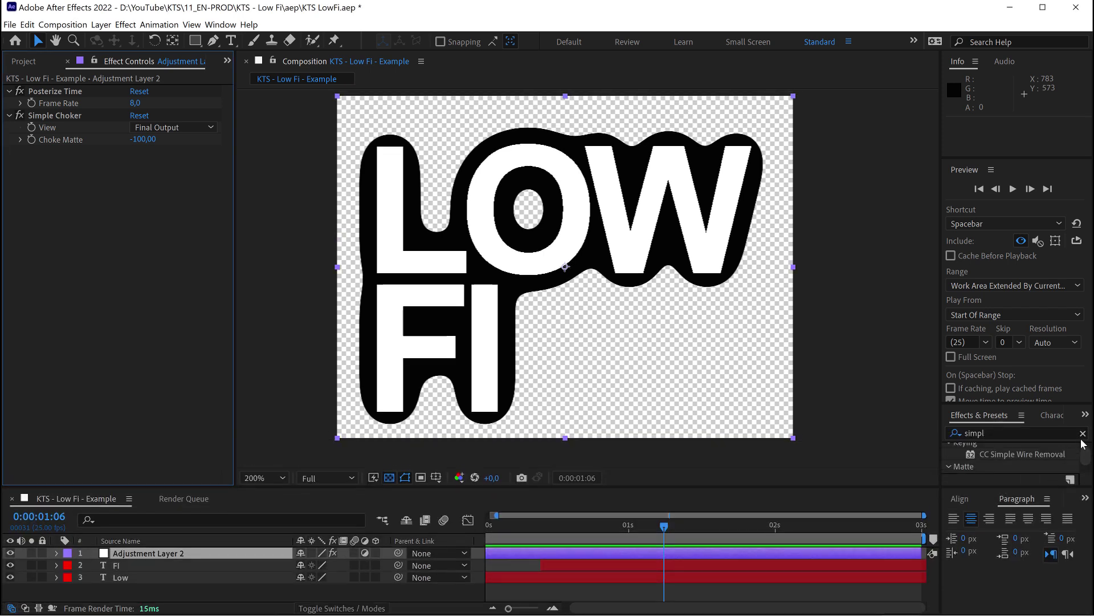
left_click(1015, 432)
key("BackSpace")
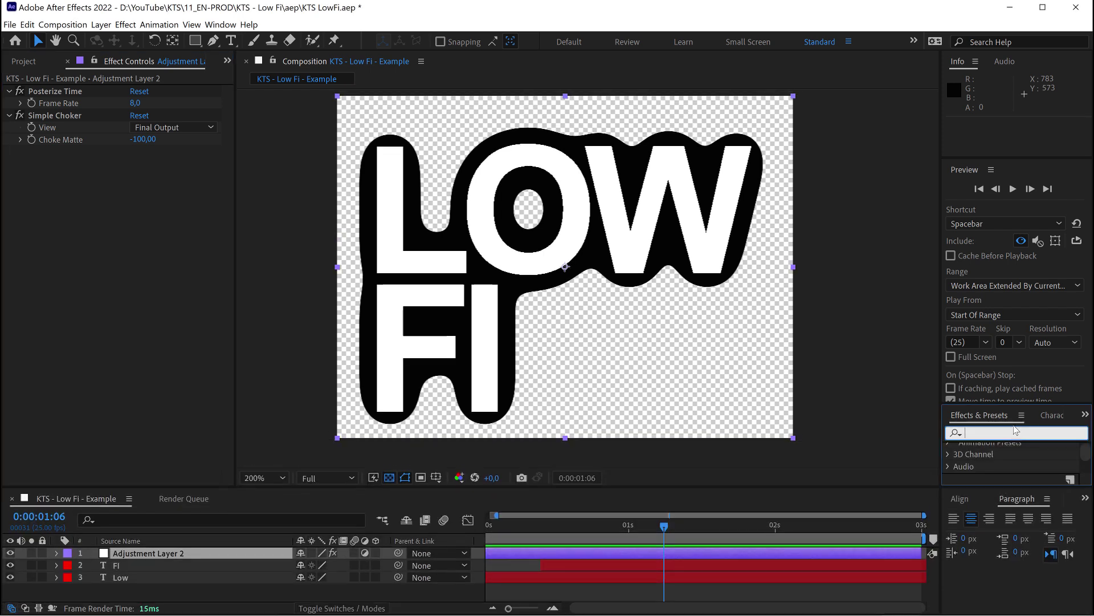
type("mosai")
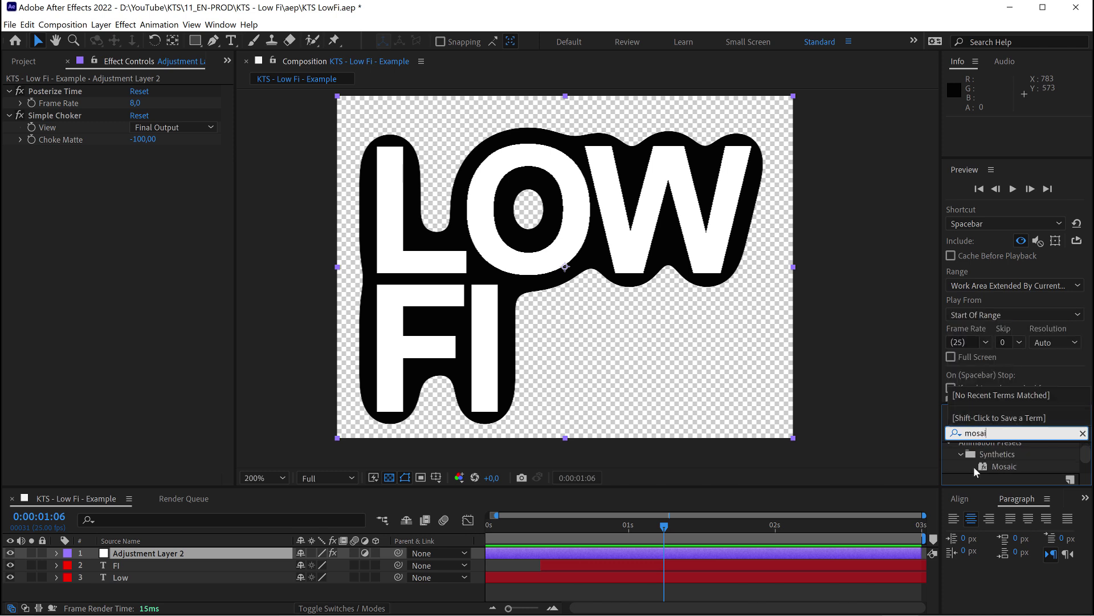
double_click(975, 467)
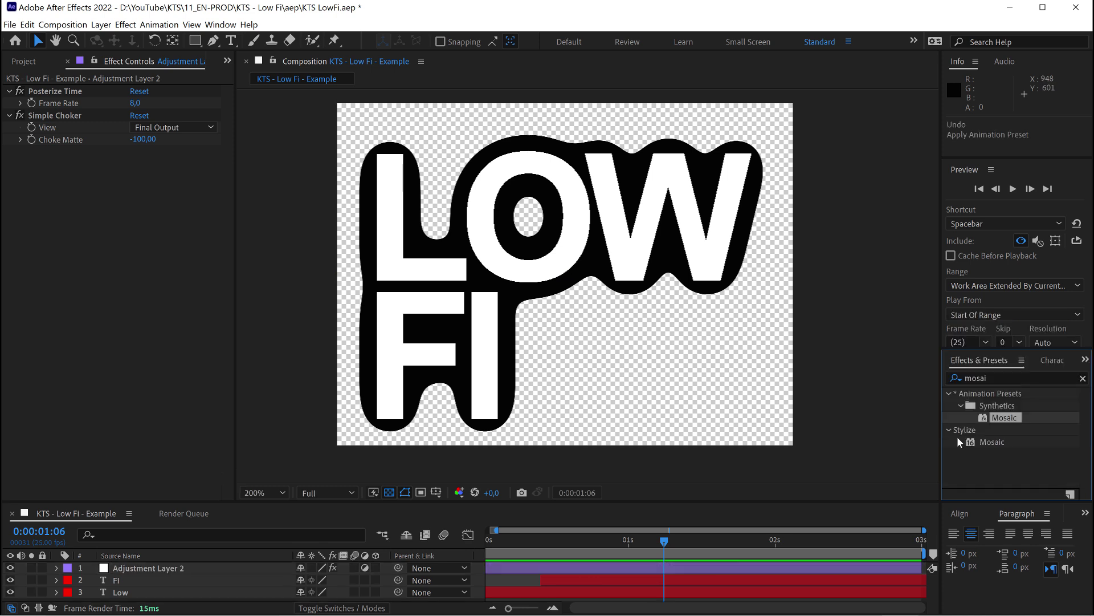
left_click_drag(980, 443, 709, 577)
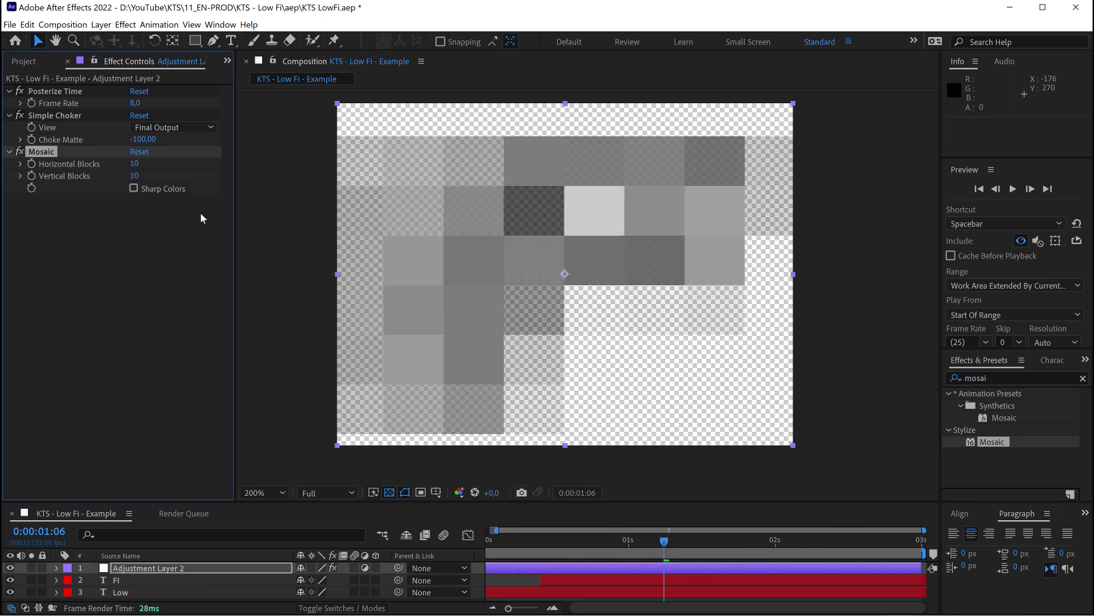
- Set the Mosaic effect to 35 horizontal blocks and 28 vertical blocks
left_click(131, 164)
type("35")
key("Return")
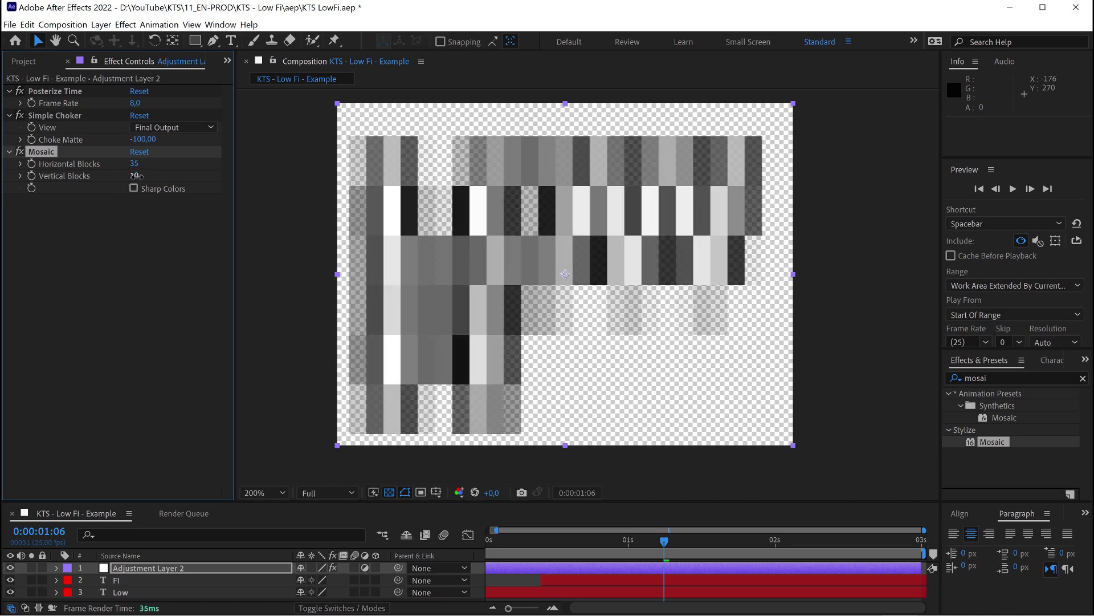
left_click_drag(134, 176, 140, 176)
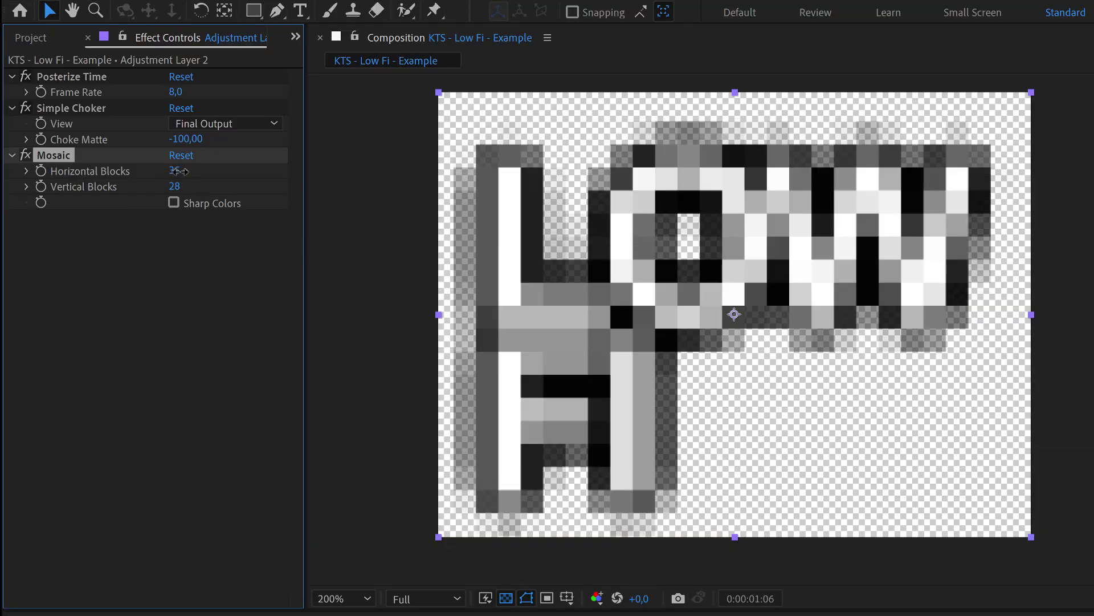
- Set the Mosaic effect to 60 horizontal and 60 vertical blocks with Sharp Colors enabled, and save the project
left_click(179, 171)
type("60")
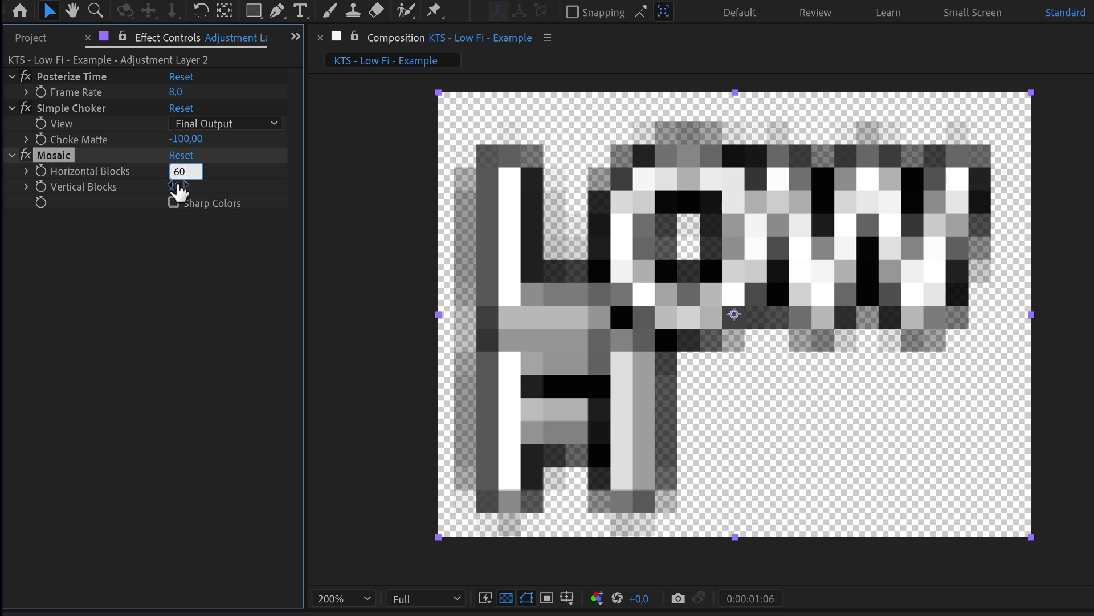
left_click(178, 185)
type("60")
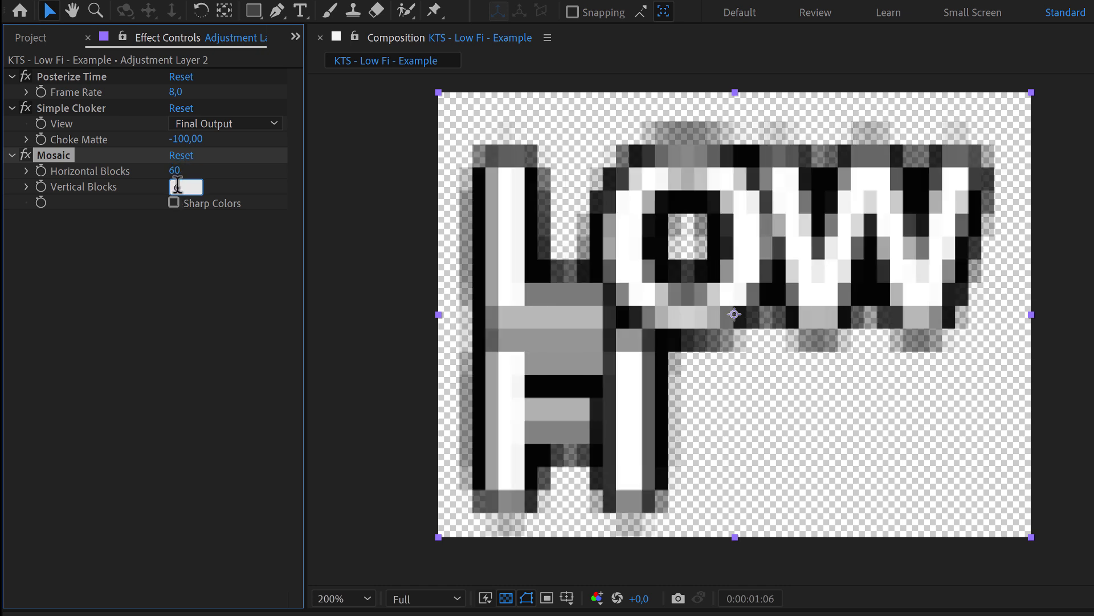
key("Return")
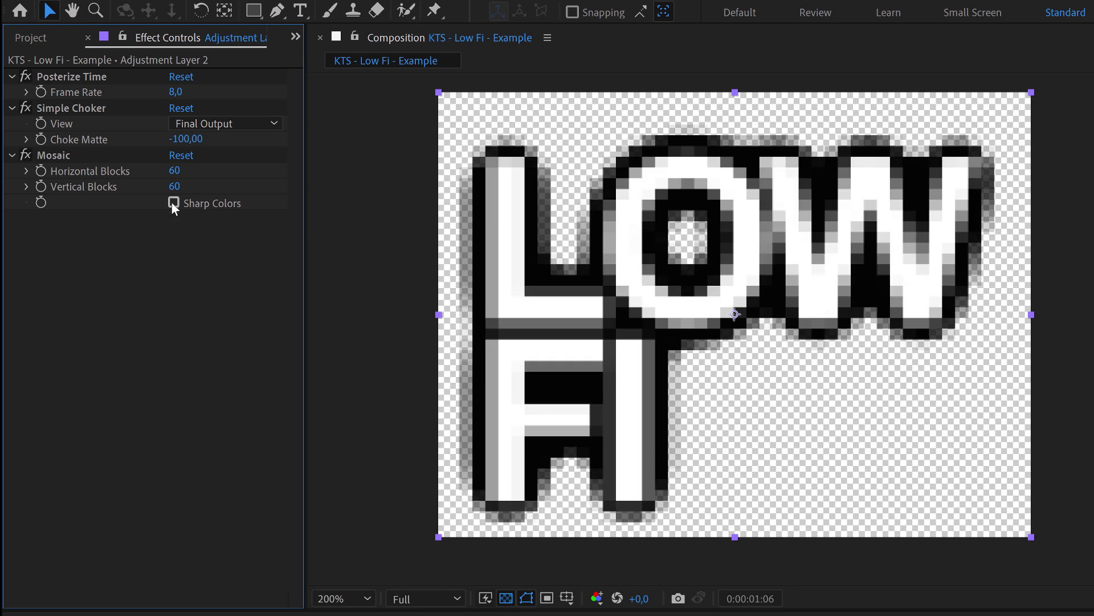
left_click(173, 203)
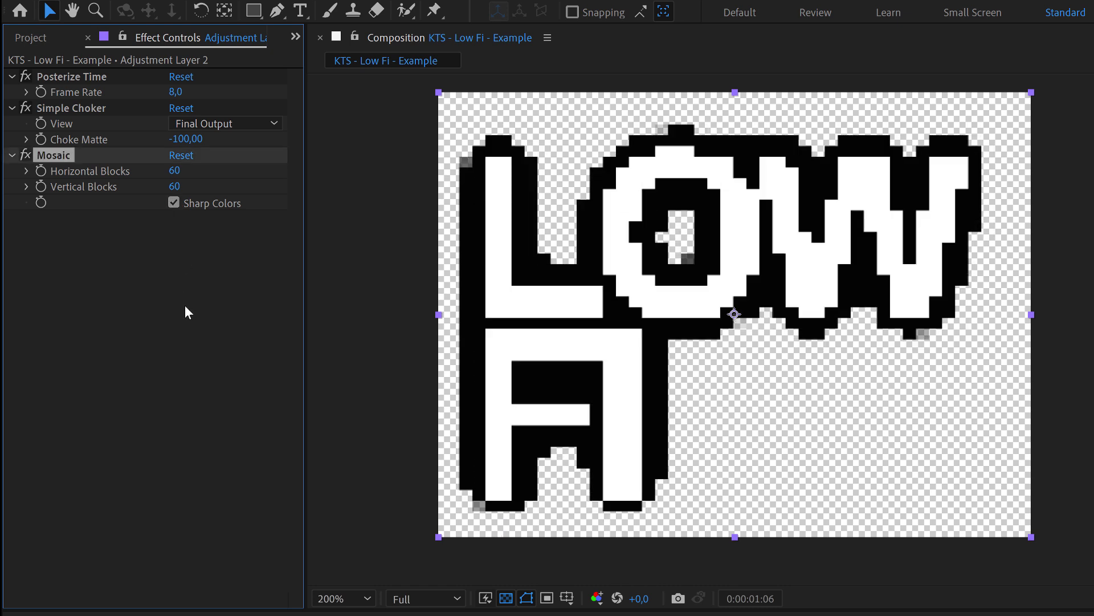
key("ctrl+s")
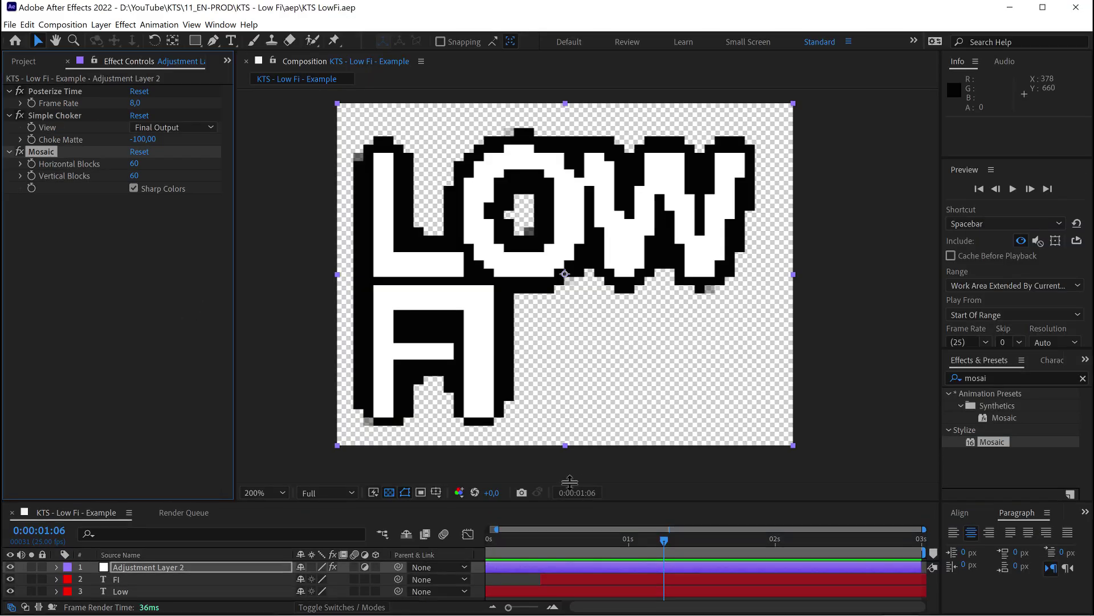
- Add the KTS - Low Fi - Example composition to the render queue and enlarge the queue's area
left_click_drag(569, 481, 578, 428)
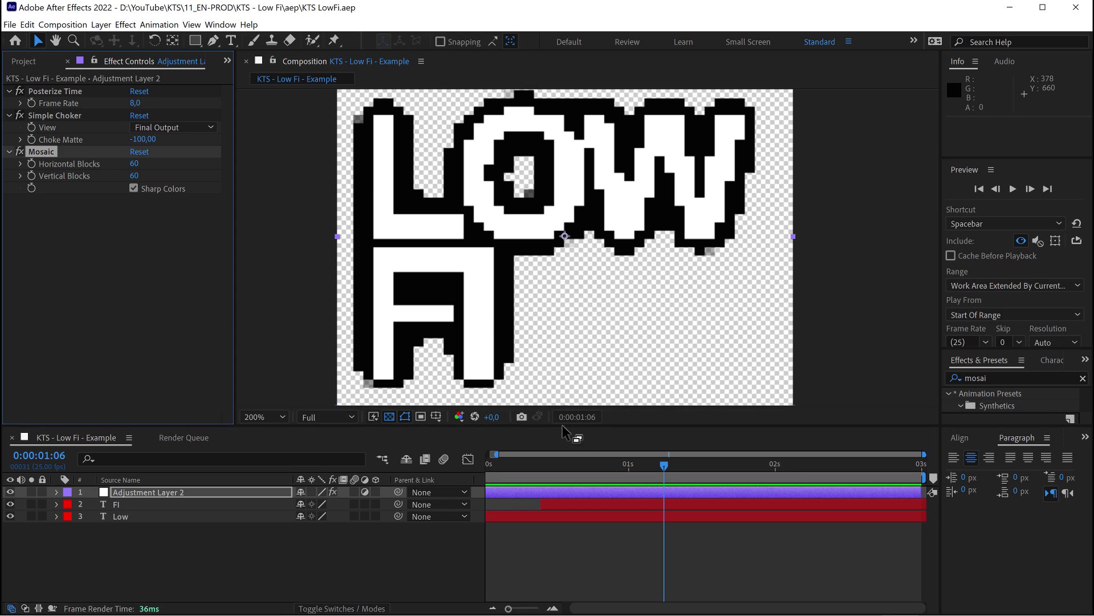
left_click(63, 24)
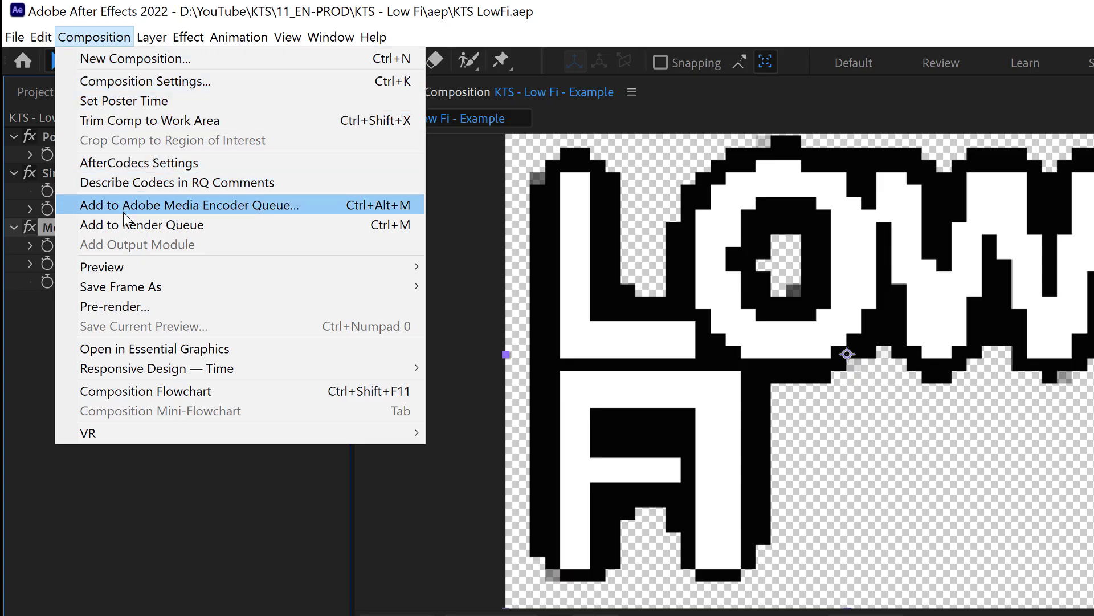
left_click(125, 225)
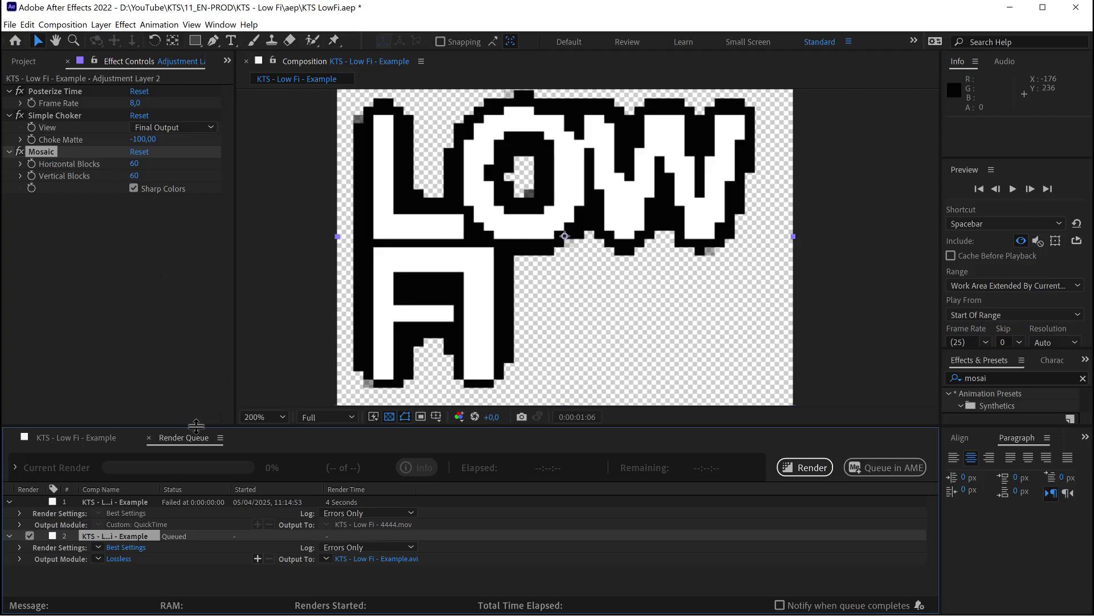
left_click_drag(197, 425, 196, 350)
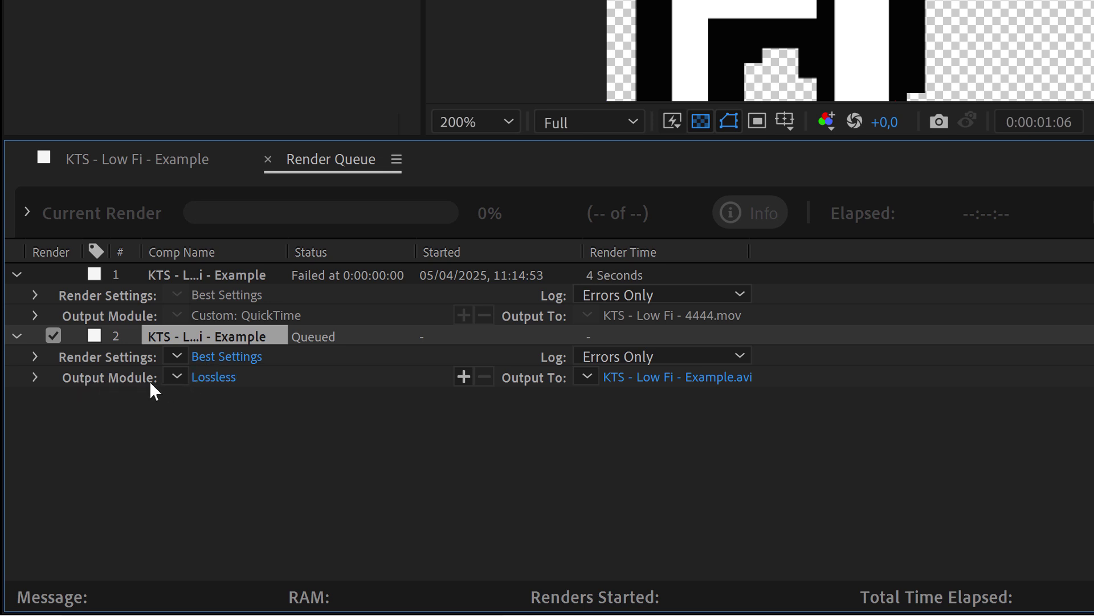
- Set the queued item's output module format to QuickTime with the Apple ProRes 4444 video codec
left_click(209, 379)
left_click_drag(478, 71, 562, 52)
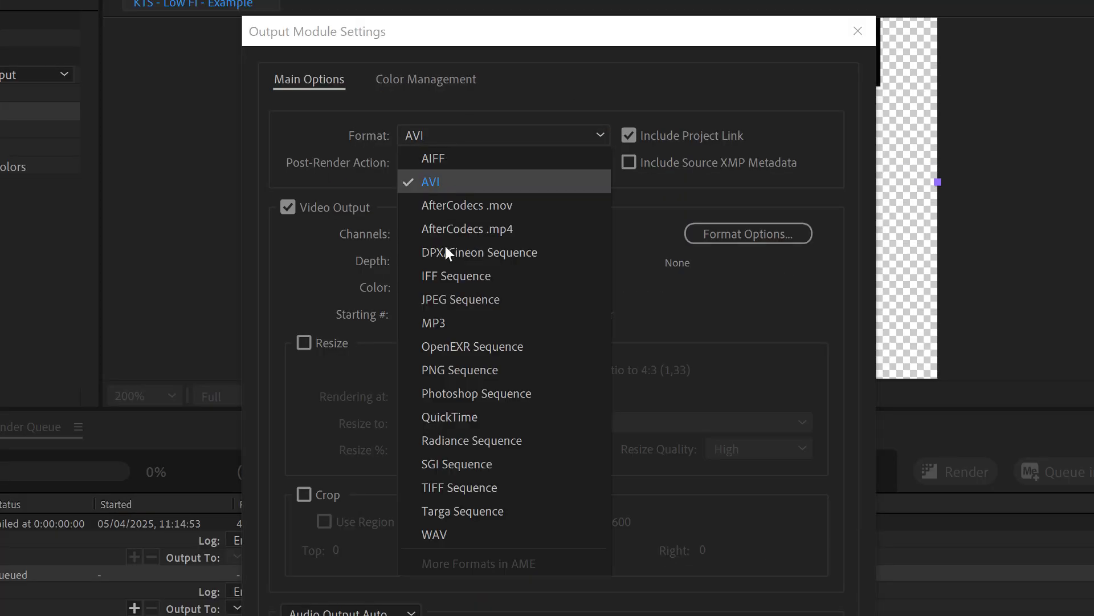
left_click(450, 415)
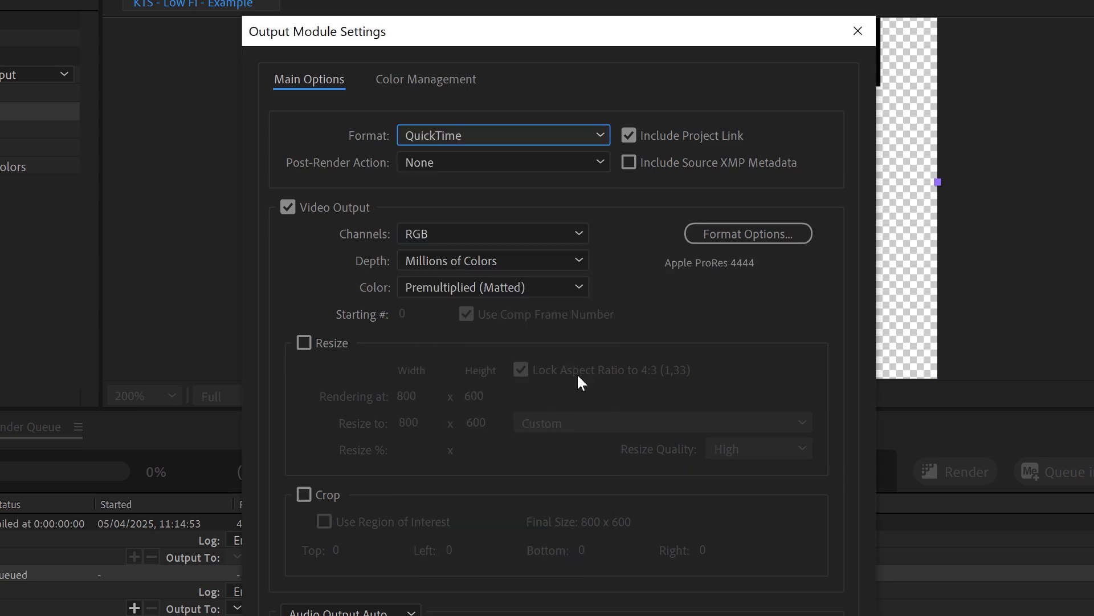
left_click(760, 230)
left_click(419, 169)
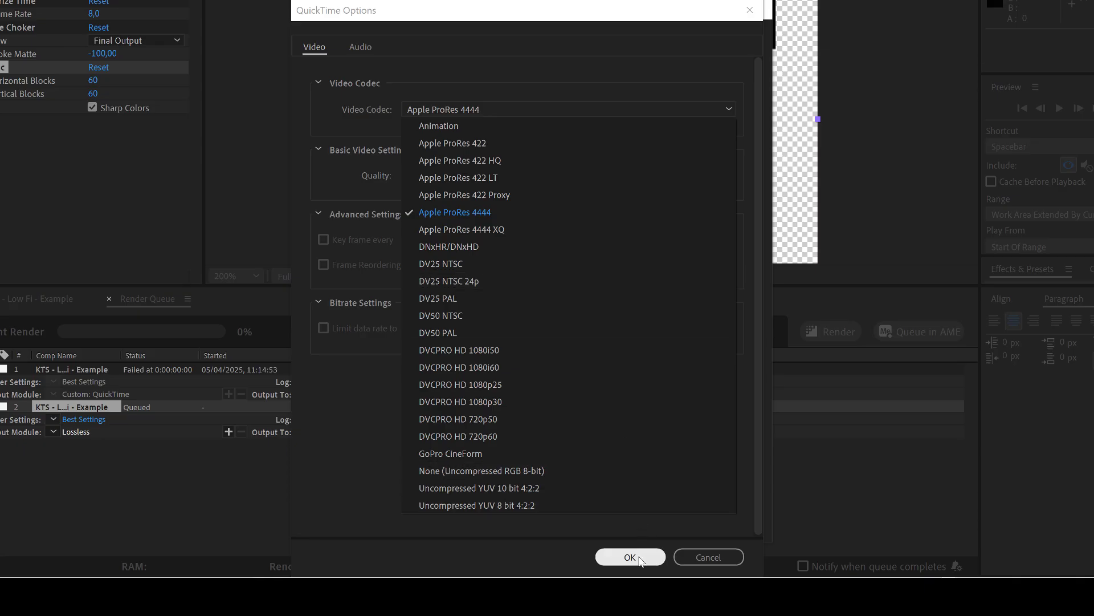
left_click(637, 559)
left_click(639, 557)
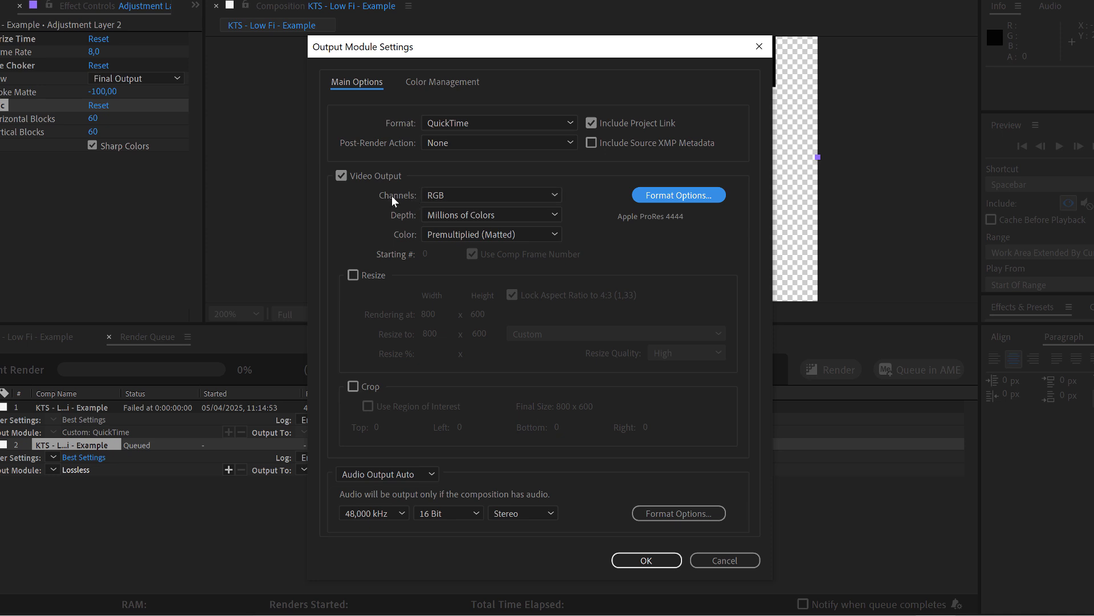
- Set the output module's channels to RGB + Alpha and accept the output settings
left_click(443, 194)
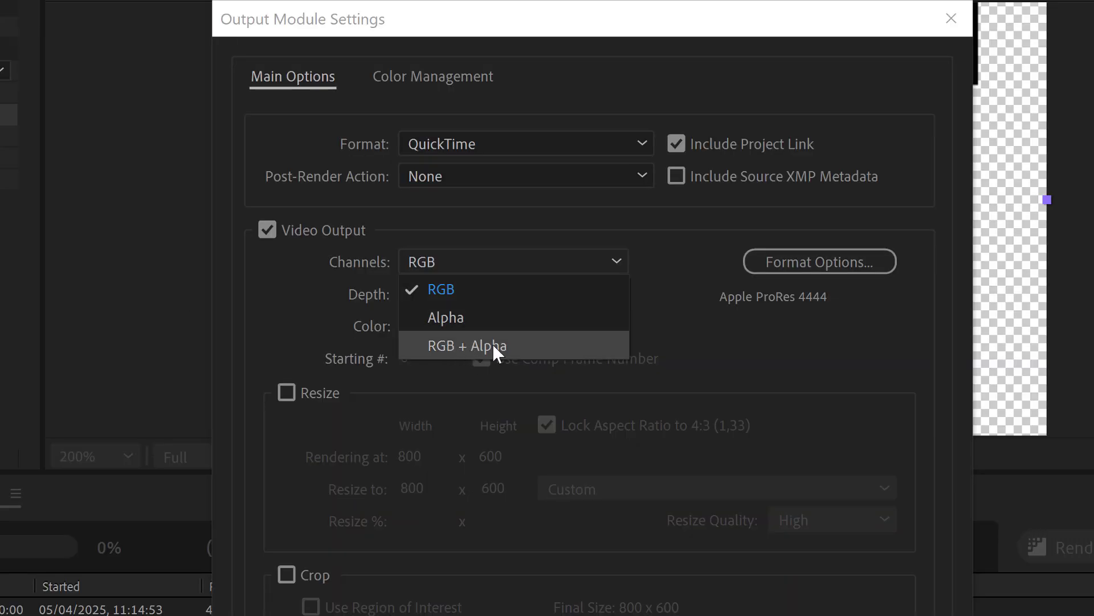
left_click(492, 344)
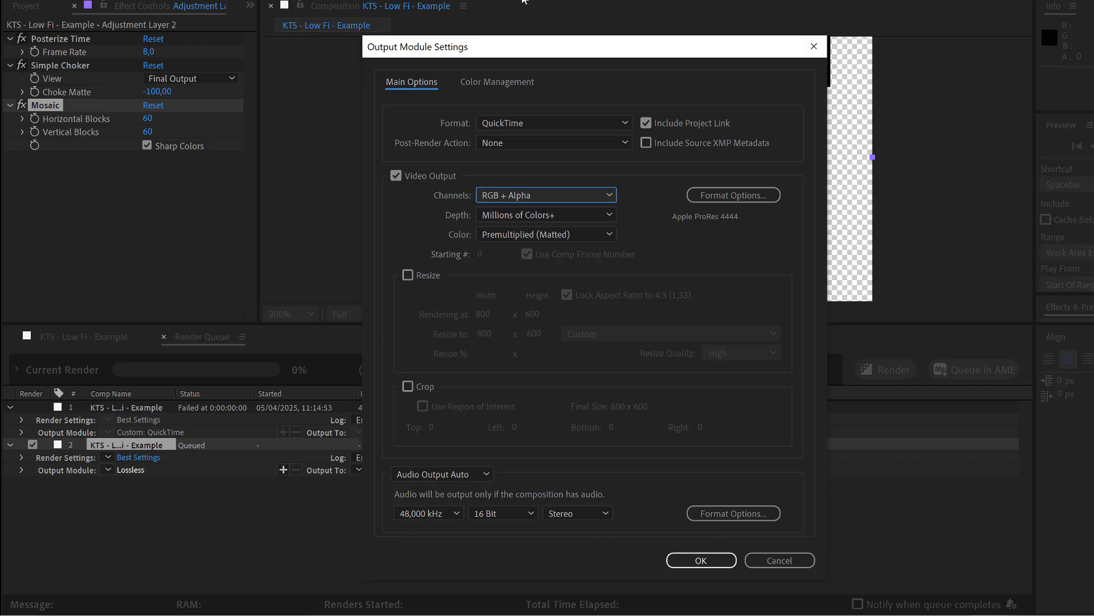
left_click(688, 562)
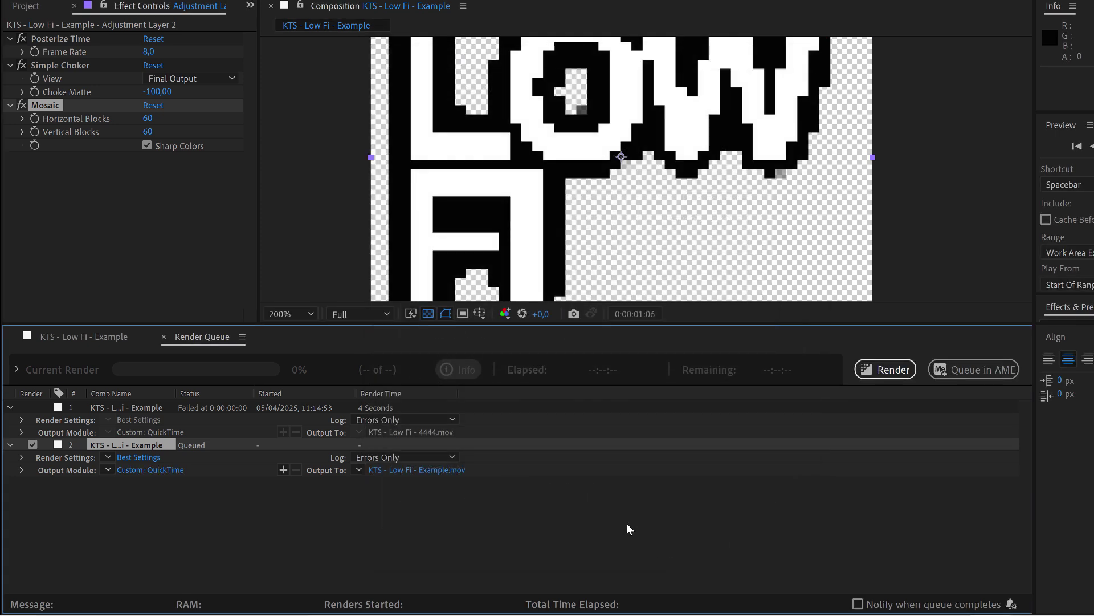
- Name the output file KTS - Low Fi - ForGif.mov and render the queued composition
left_click(420, 470)
double_click(169, 444)
type("ForGif")
key("Return")
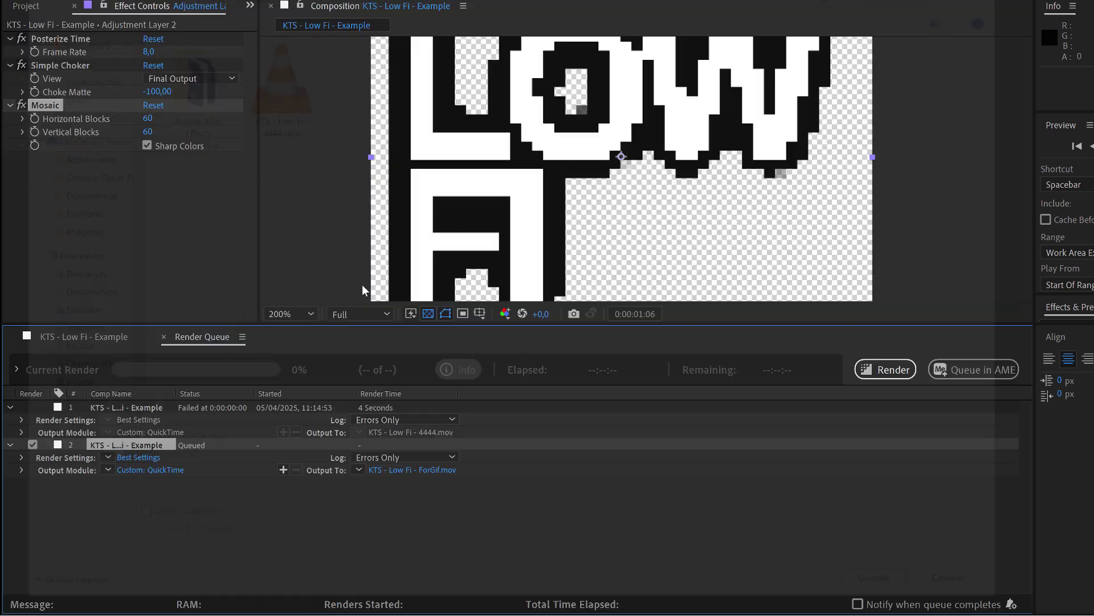
left_click(898, 367)
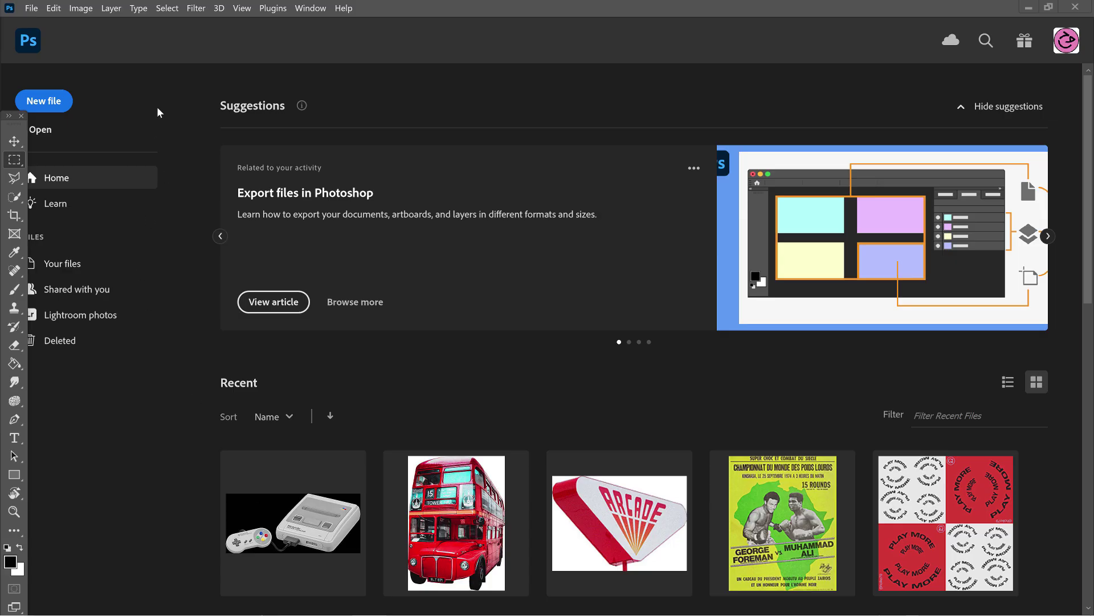
- Switch to Photoshop and create a new 800 x 600 px document at 72 ppi with a white background
left_click(31, 8)
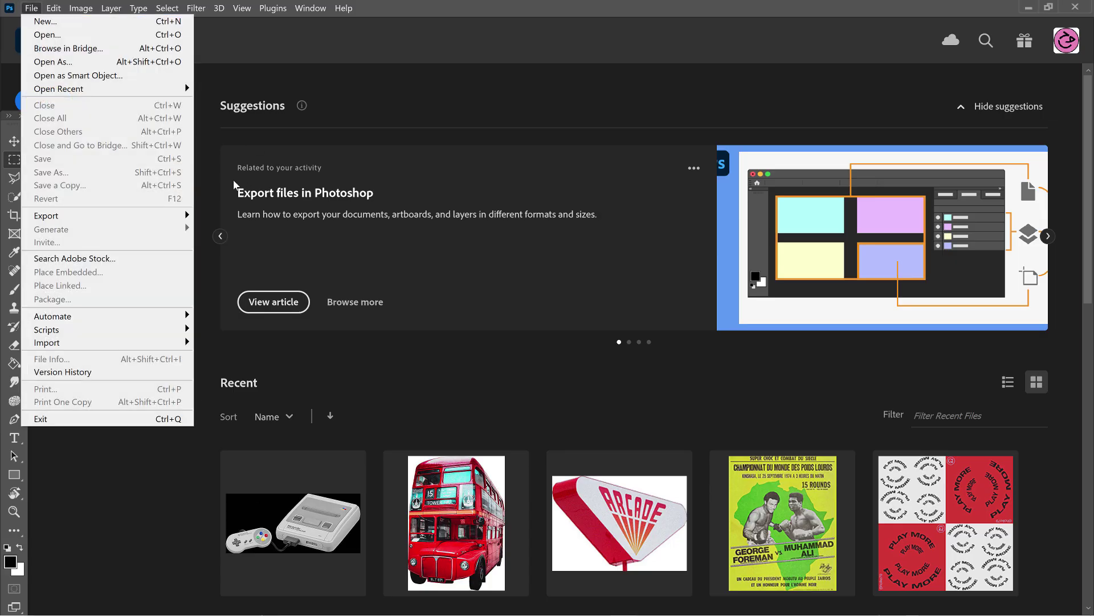
left_click(100, 22)
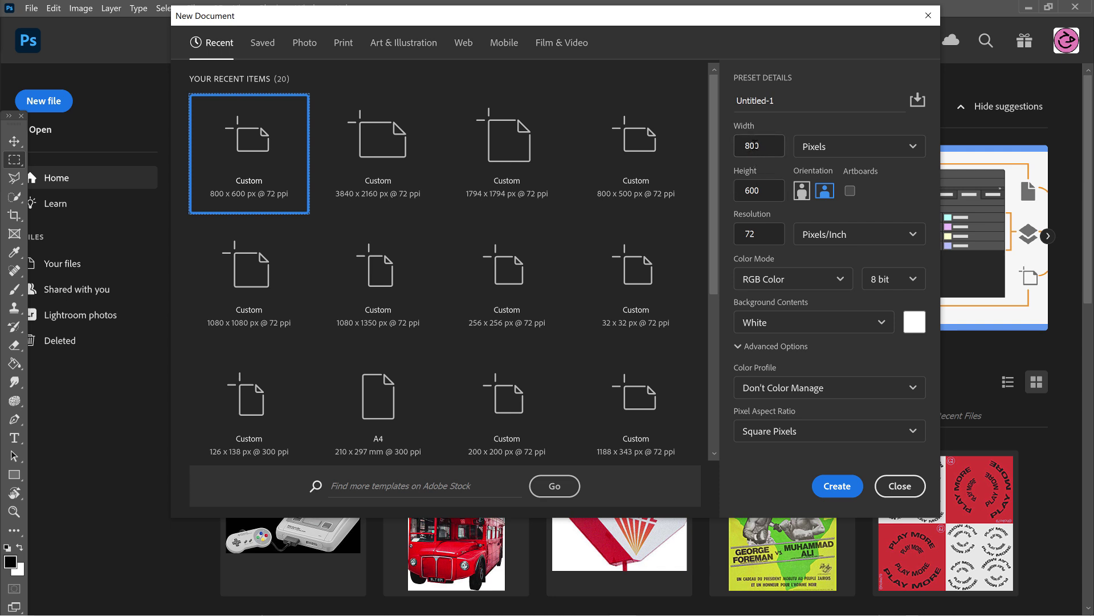
left_click(835, 487)
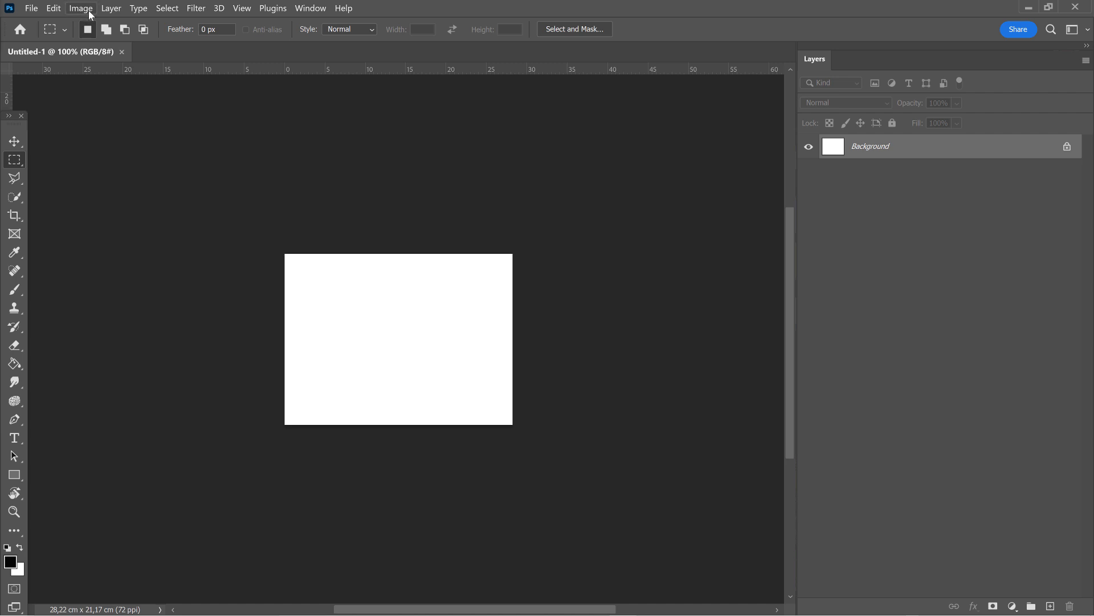
- Import KTS - Low Fi - ForGif.mov as a new video layer and hide the white Background layer
left_click(110, 9)
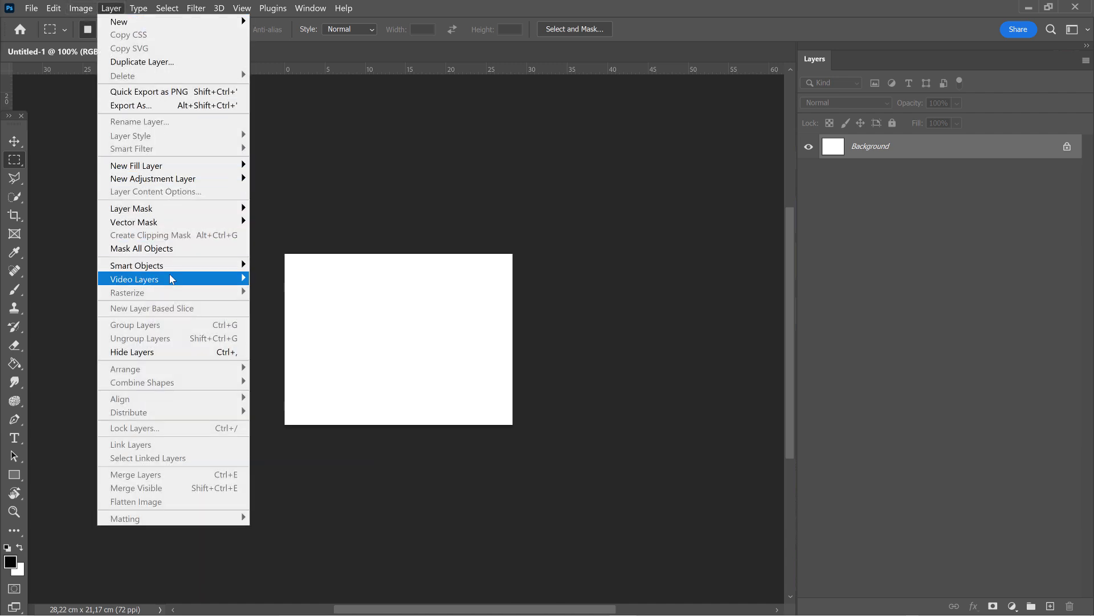
mouse_move(166, 281)
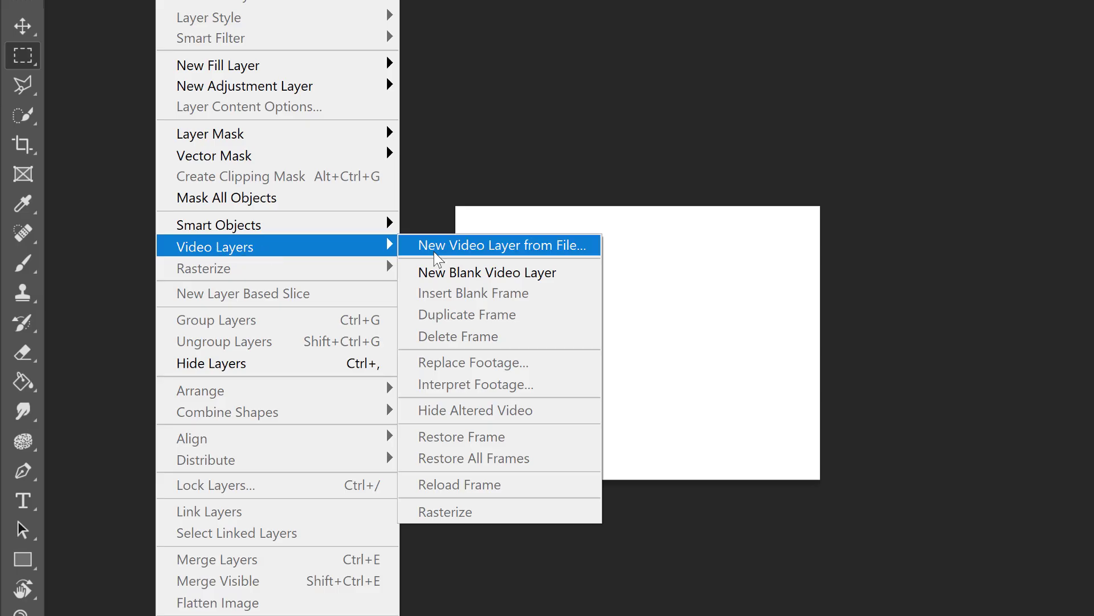
left_click(478, 251)
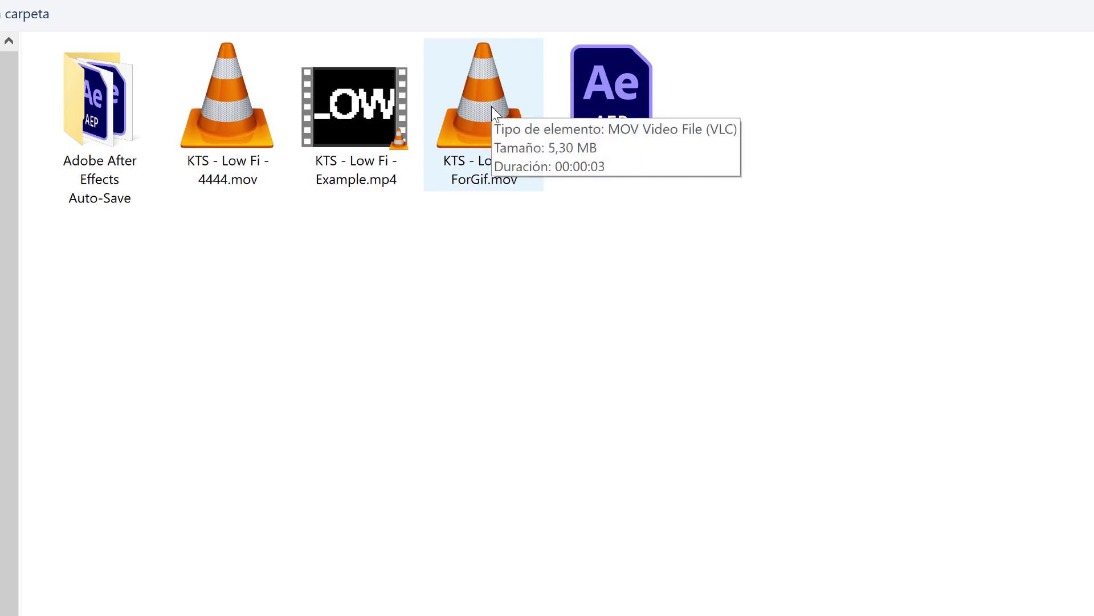
double_click(491, 106)
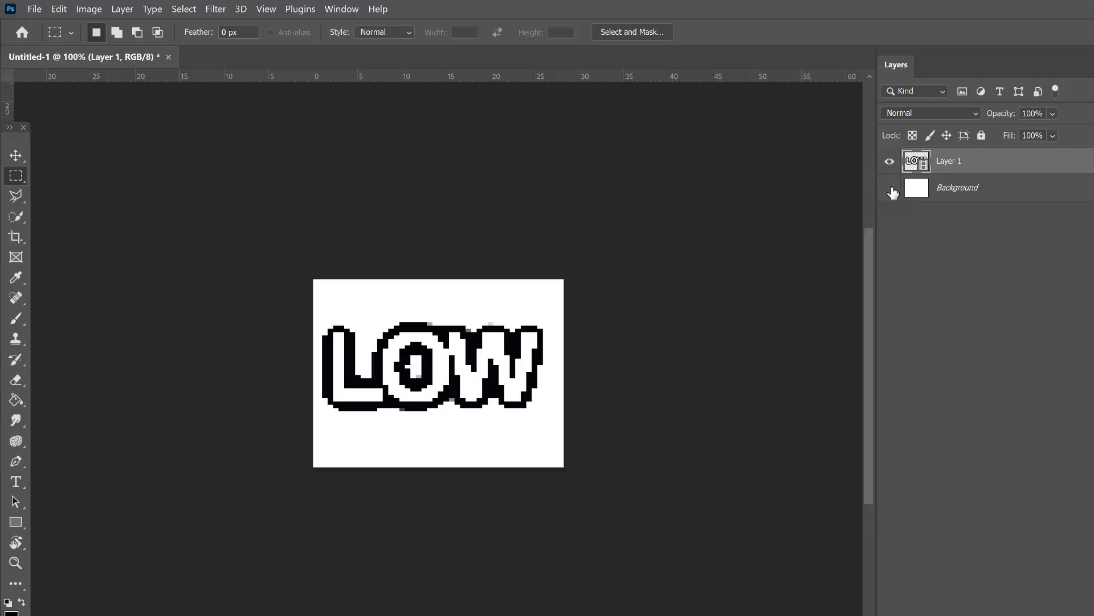
left_click(891, 188)
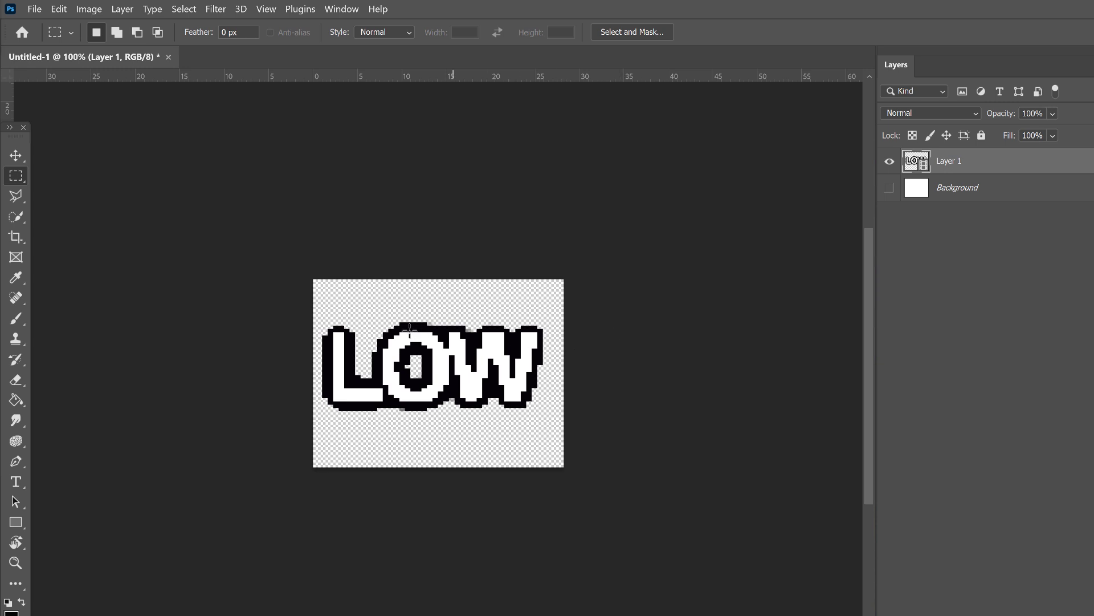
left_click(356, 389)
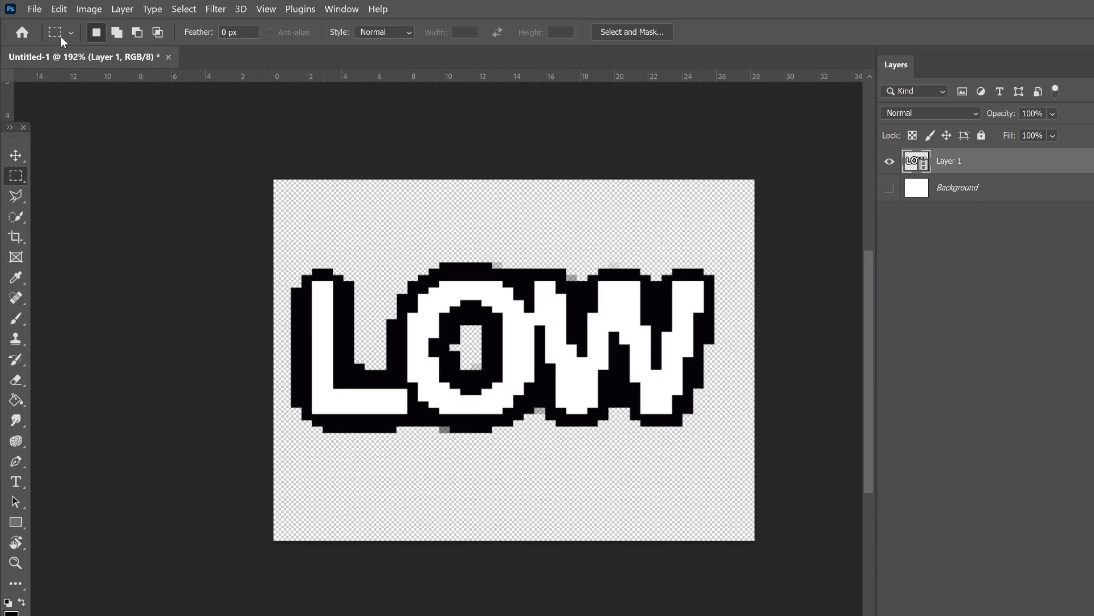
- Start a Save for Web (Legacy) export of the document, and play and stop the GIF animation preview
left_click(35, 10)
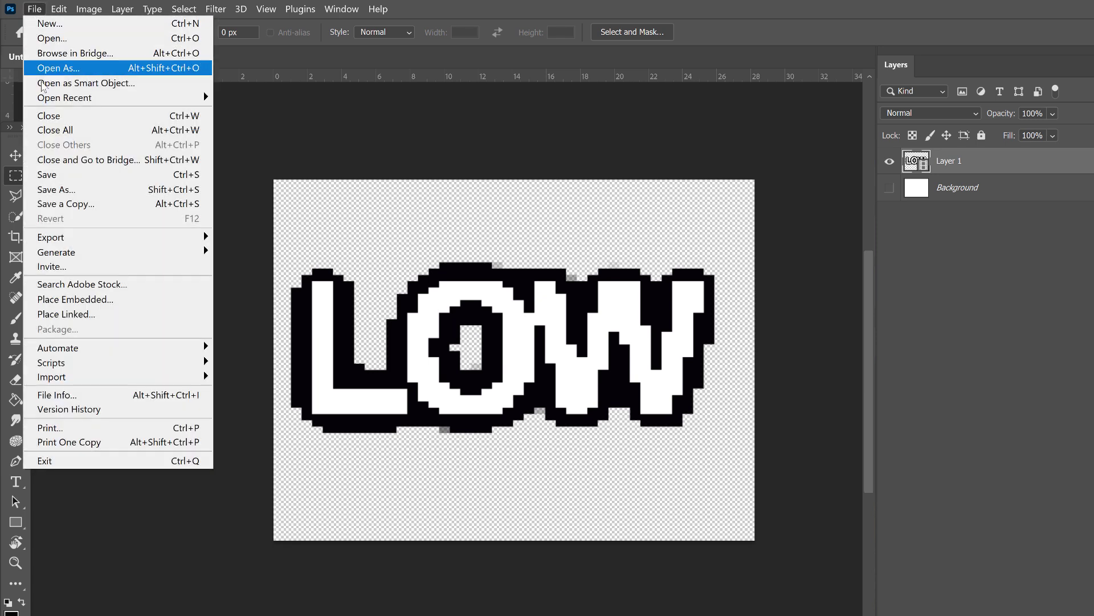
mouse_move(121, 239)
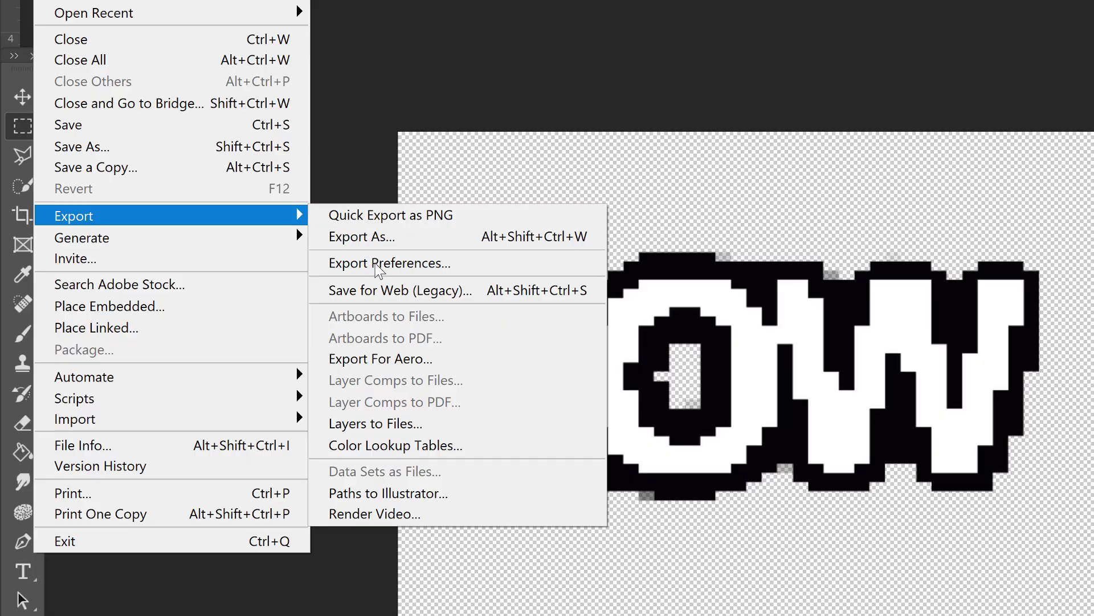
left_click(399, 292)
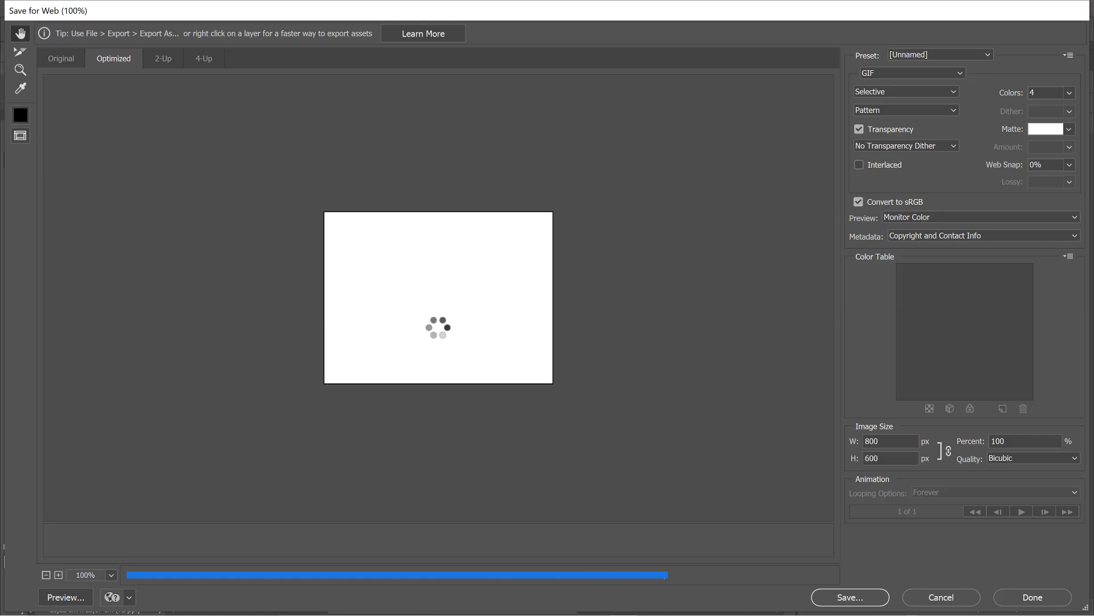
left_click(1022, 511)
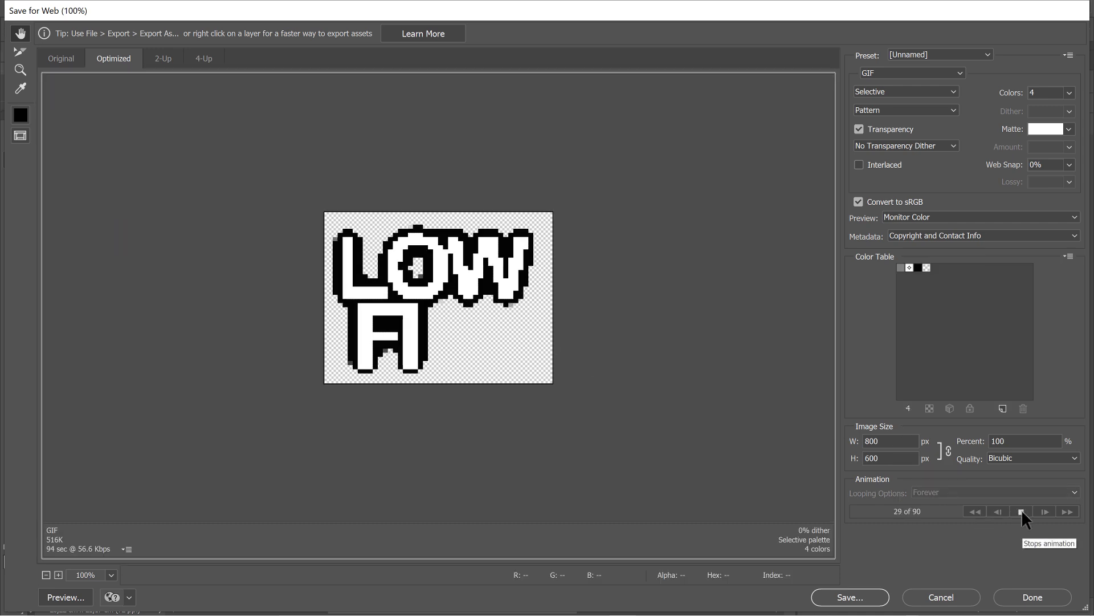
left_click(1022, 511)
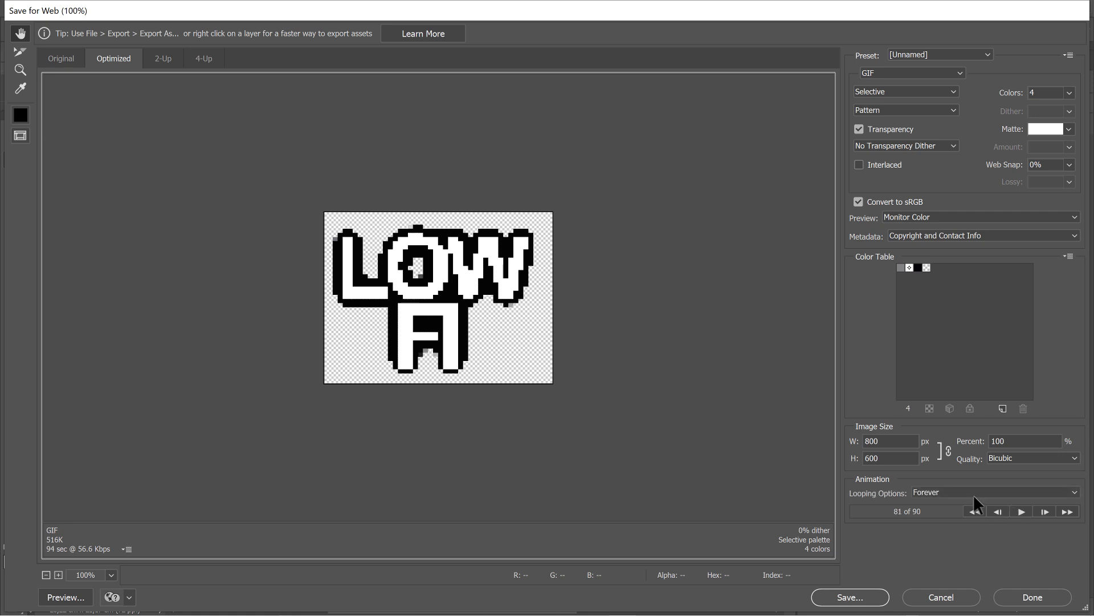
- Set the GIF's looping option to Forever and play the animation preview
left_click(969, 493)
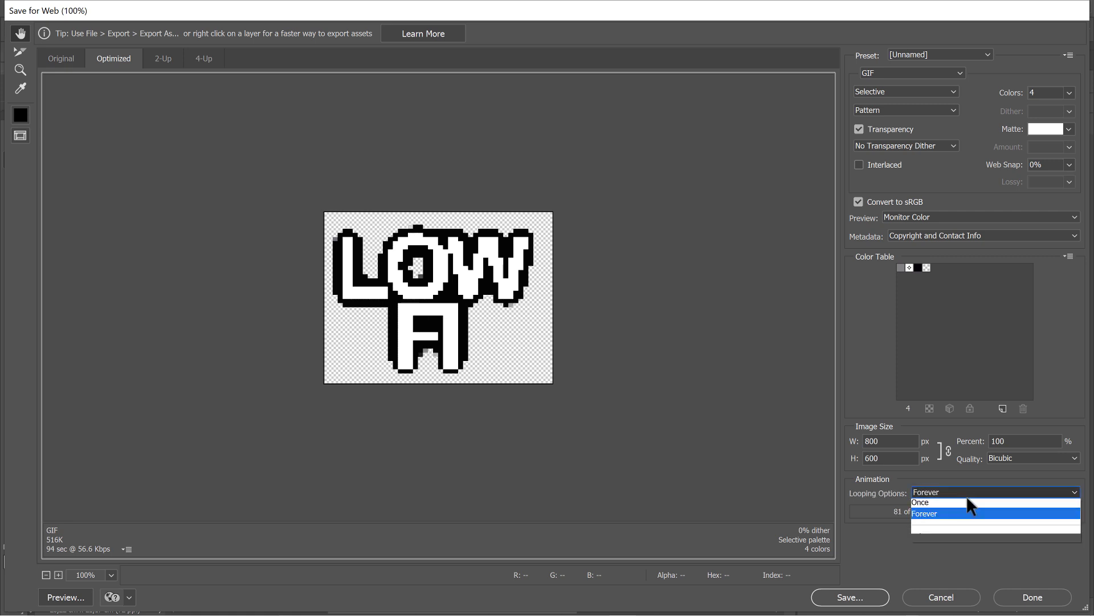
left_click(936, 515)
left_click(1021, 509)
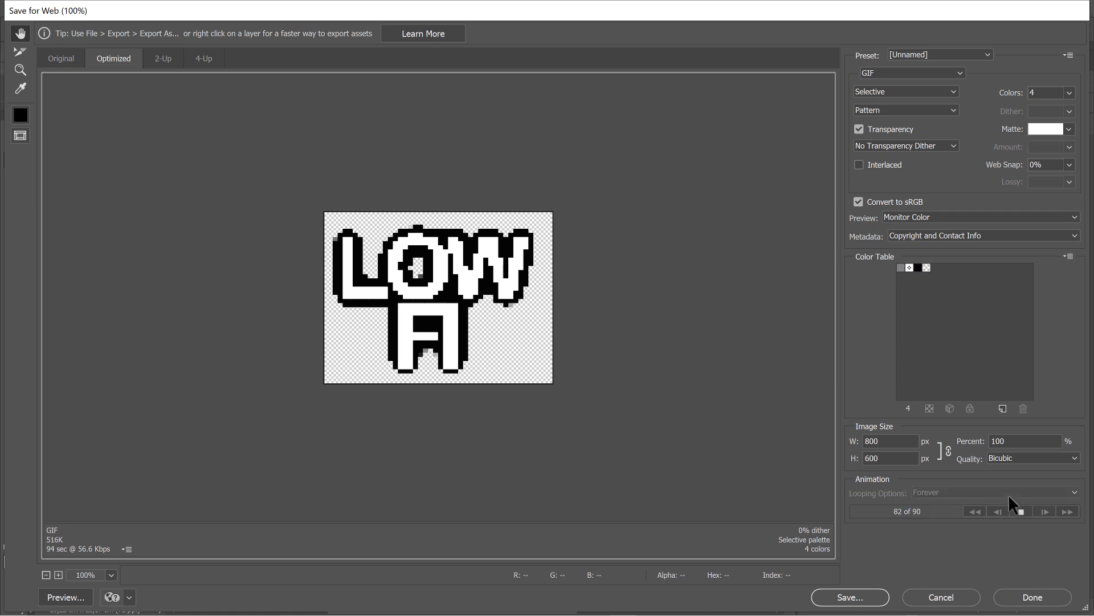
- Try reducing the GIF palette to 2 colors and set it back to 4 colors
left_click(1065, 90)
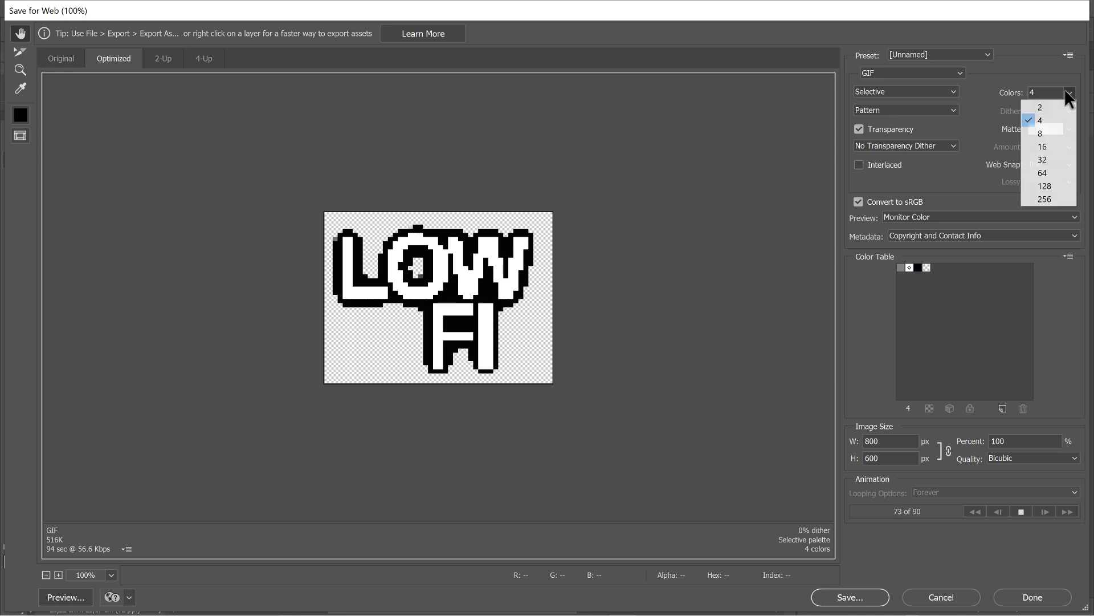
left_click(1036, 107)
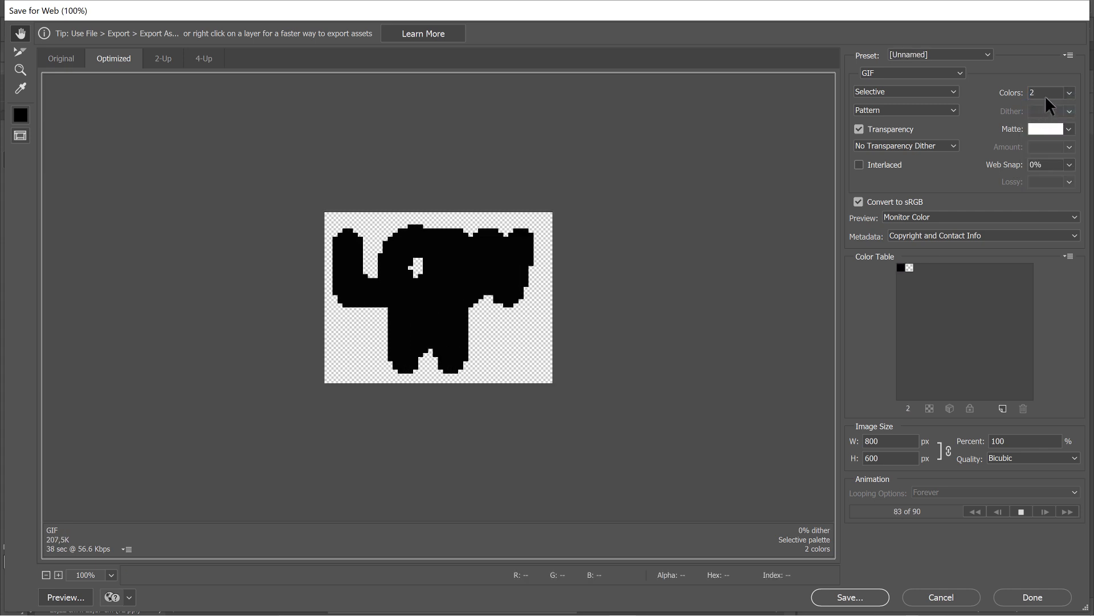
left_click(1065, 93)
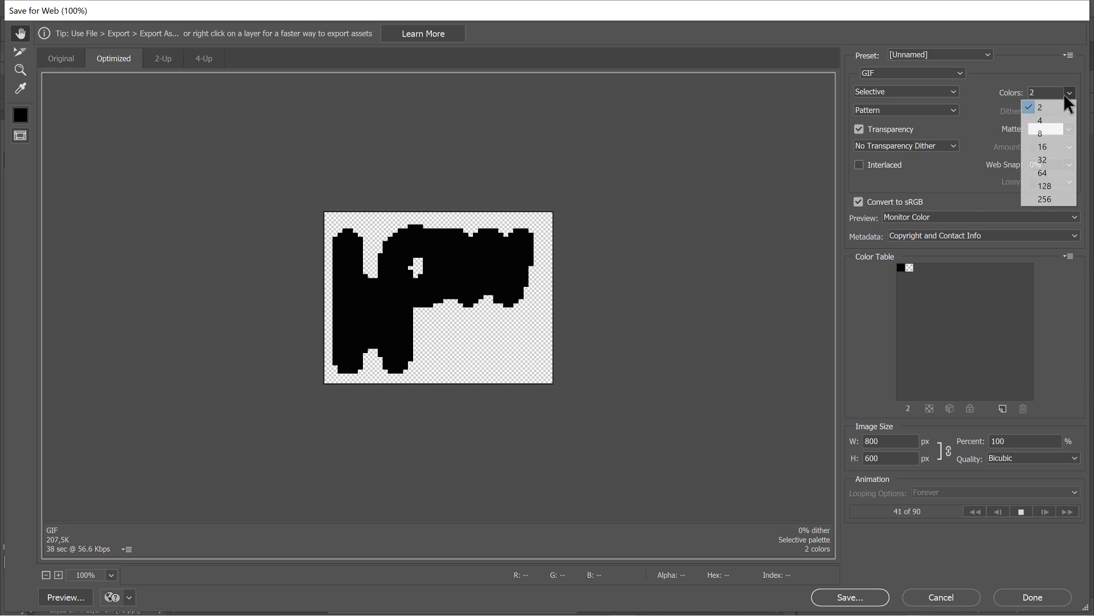
left_click(1042, 116)
- Check the dither methods and save the optimized GIF as LOFWFI in the GIF folder inside KTS - Low Fi
left_click(941, 107)
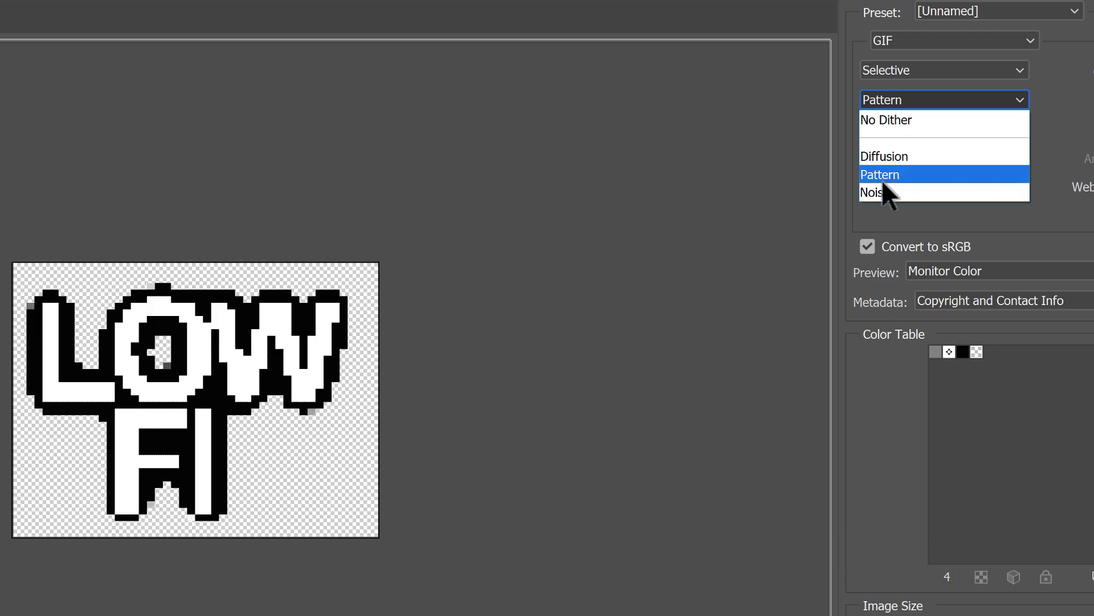
left_click(878, 193)
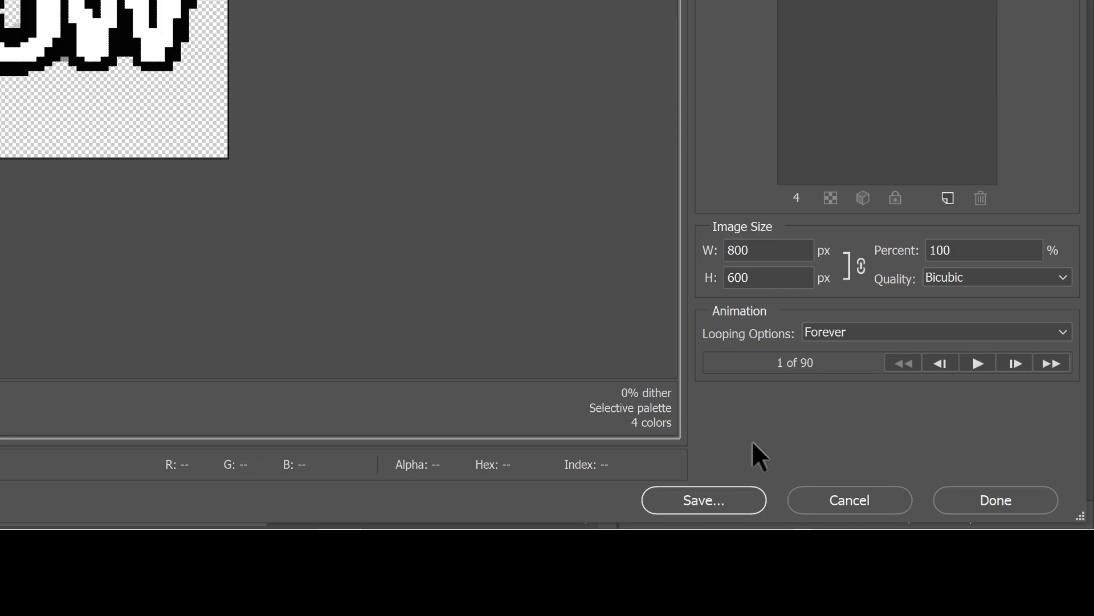
left_click(706, 500)
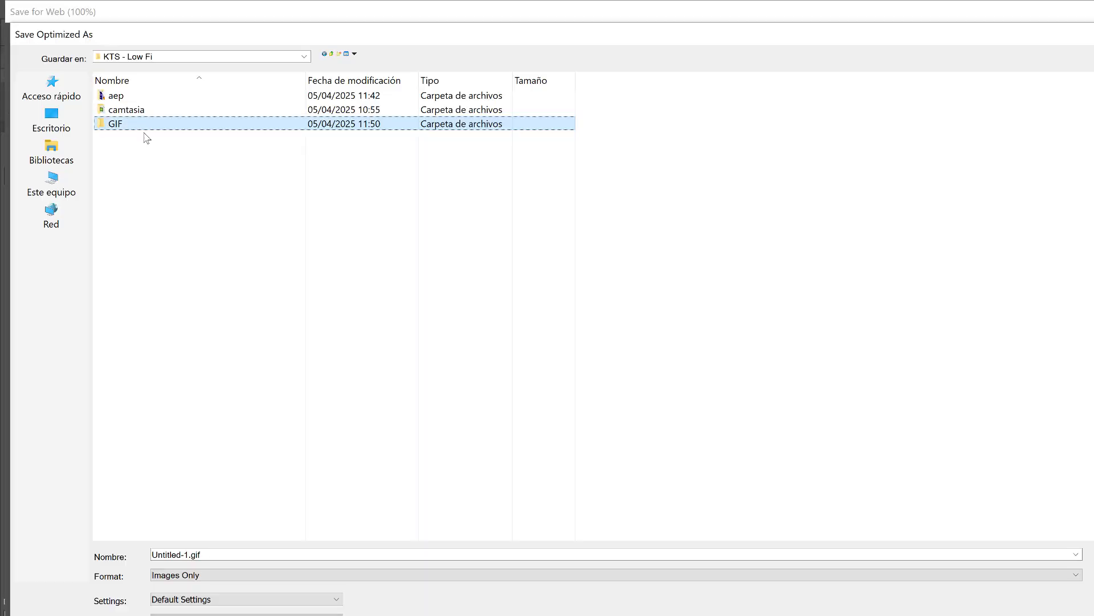
double_click(140, 128)
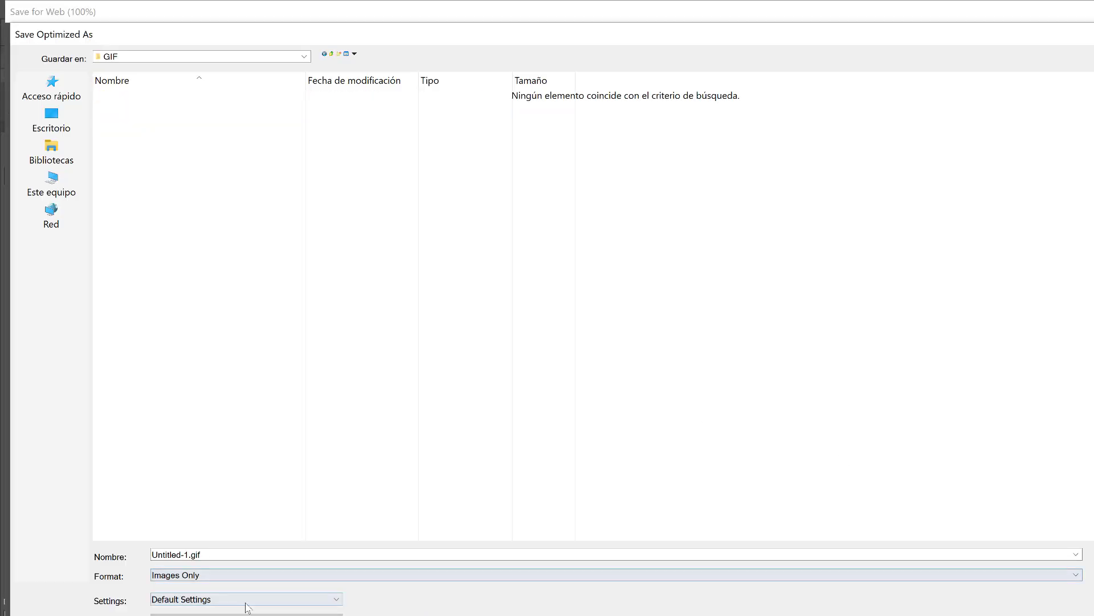
type("LOFWFI")
key("Return")
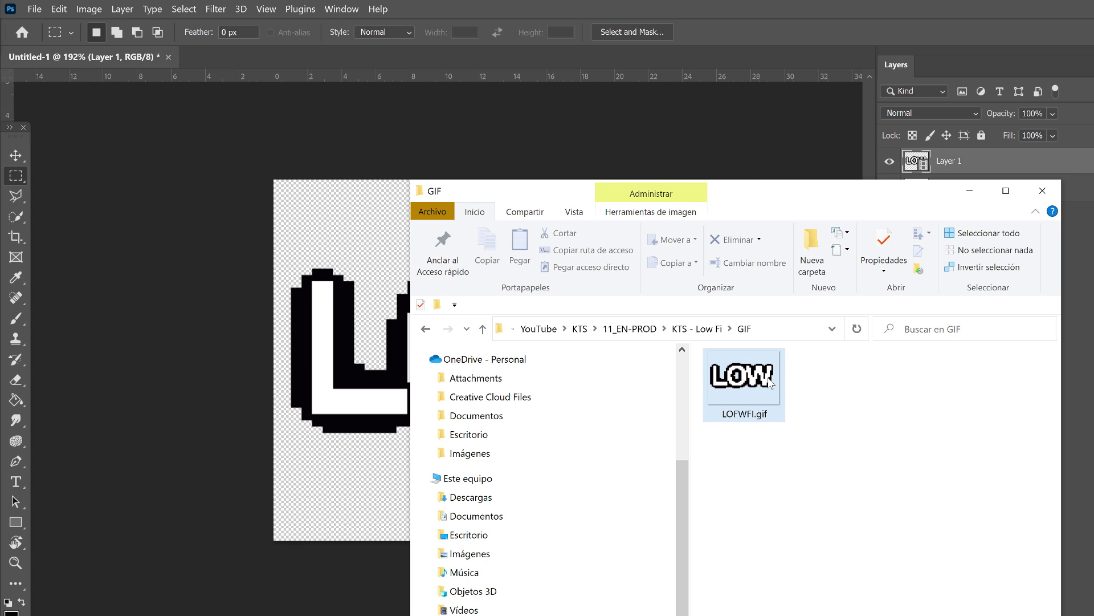
- Open the exported LOFWFI.gif in the image viewer and enlarge the viewer window to check the looping animation
double_click(771, 383)
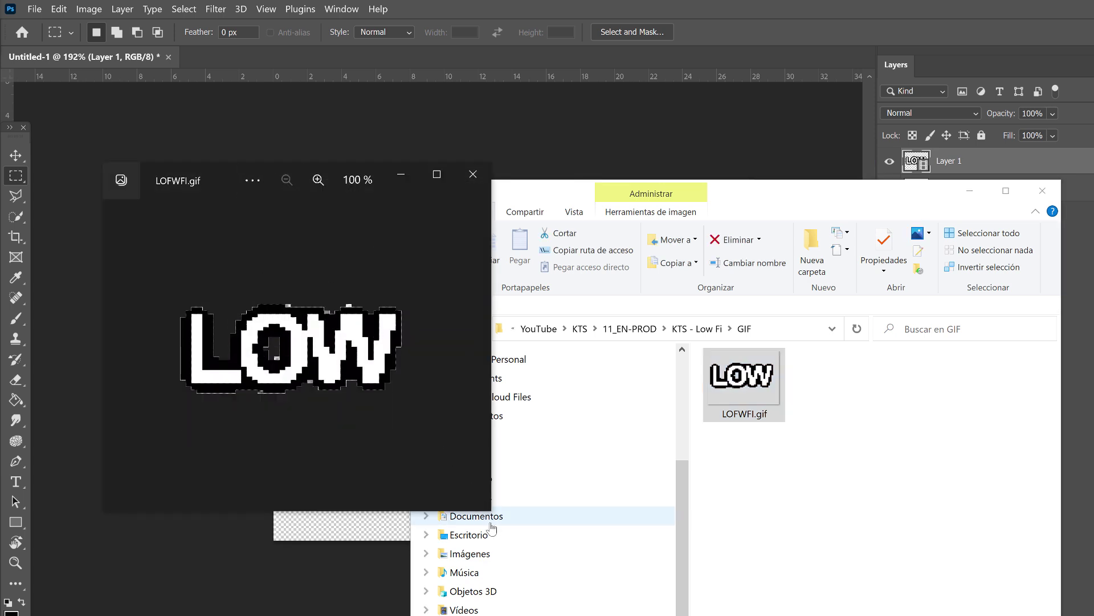
left_click_drag(488, 511, 788, 608)
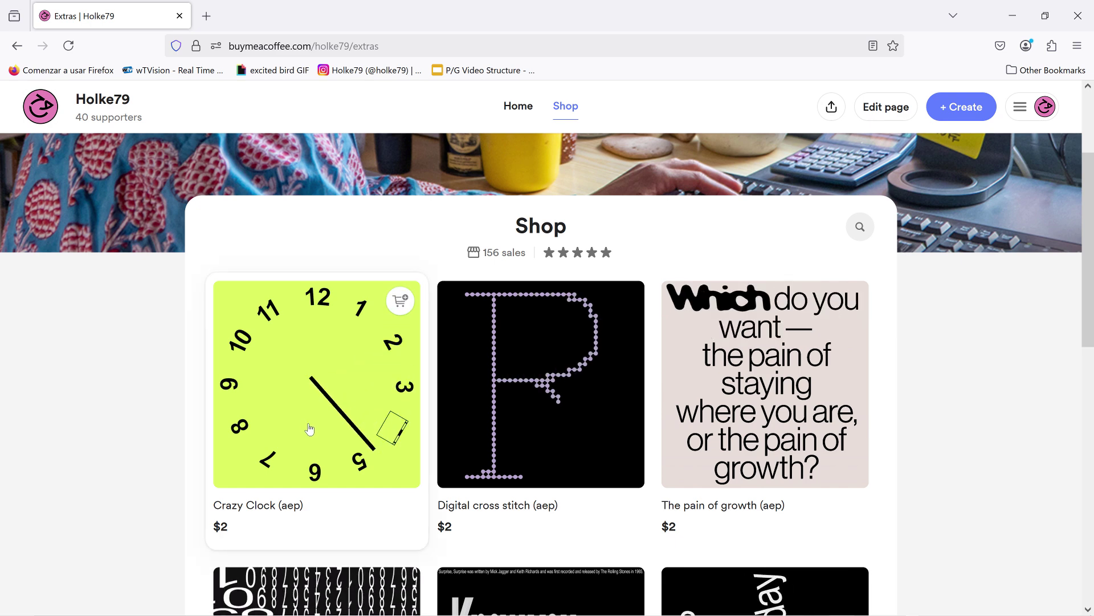
scroll(308, 425, "down", 1)
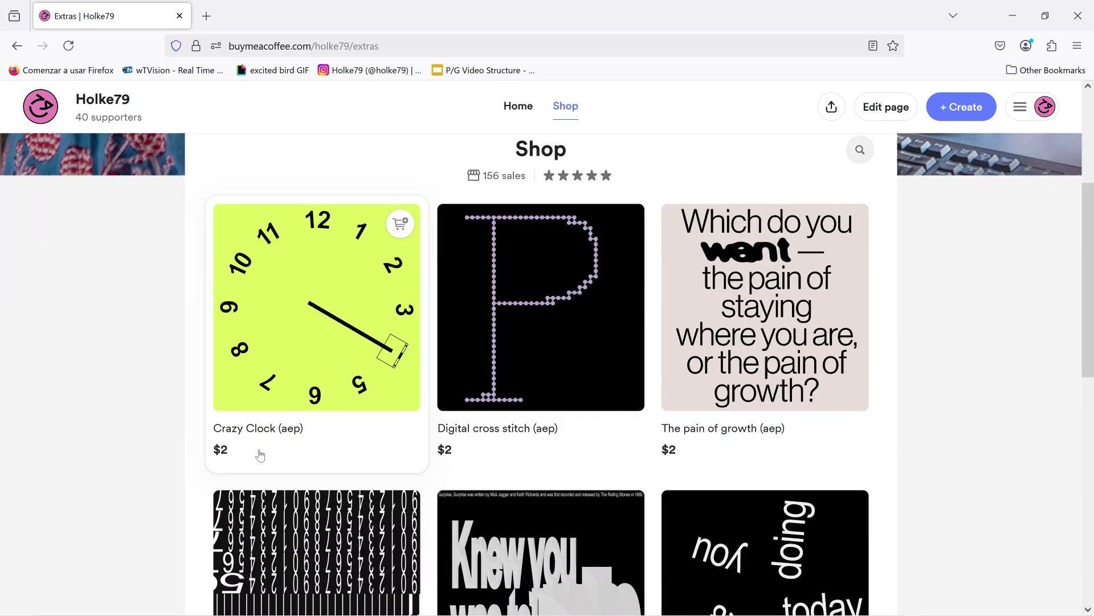